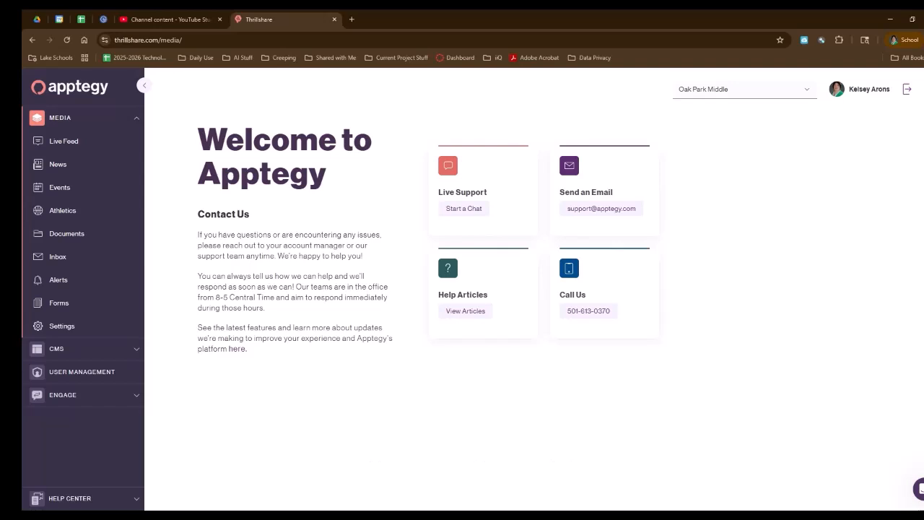
- Create a CMS page named New Training Page with an automatically generated slug and open it for editing
{"action": "left_click", "coordinate": [57, 351]}
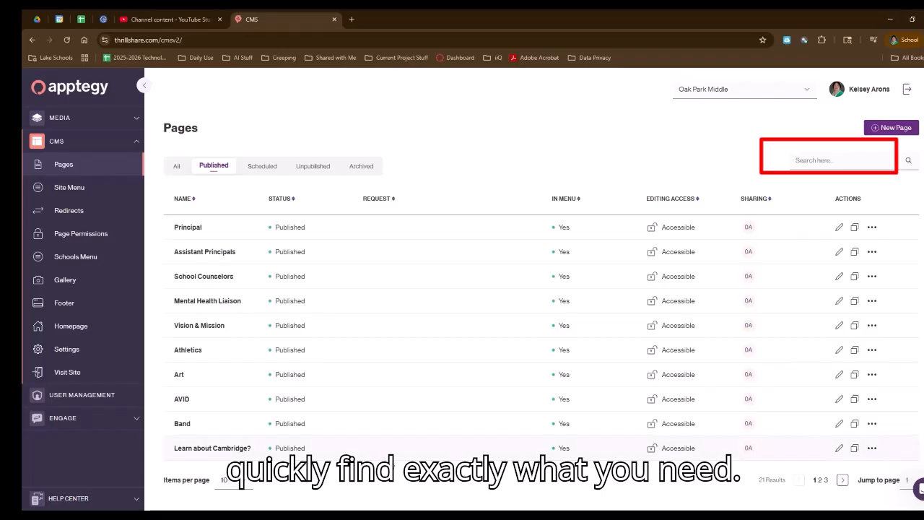
{"action": "left_click", "coordinate": [891, 134]}
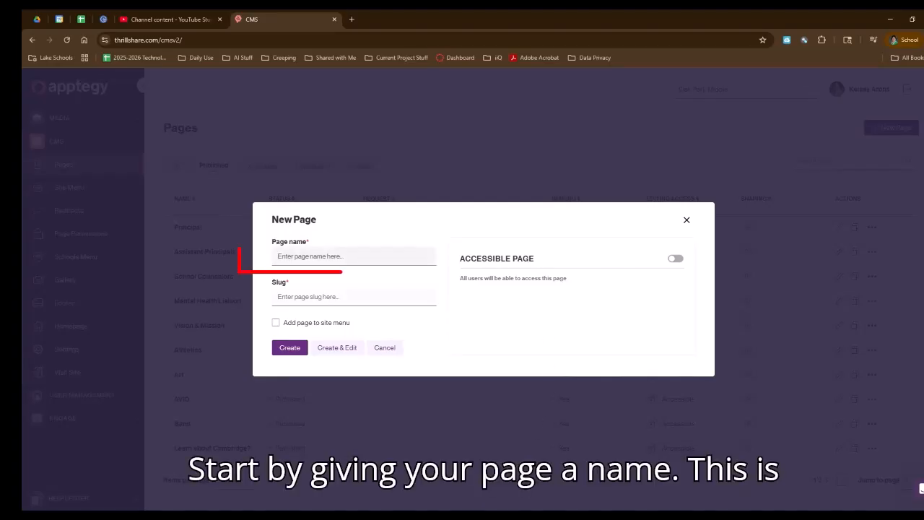
{"action": "left_click", "coordinate": [346, 256]}
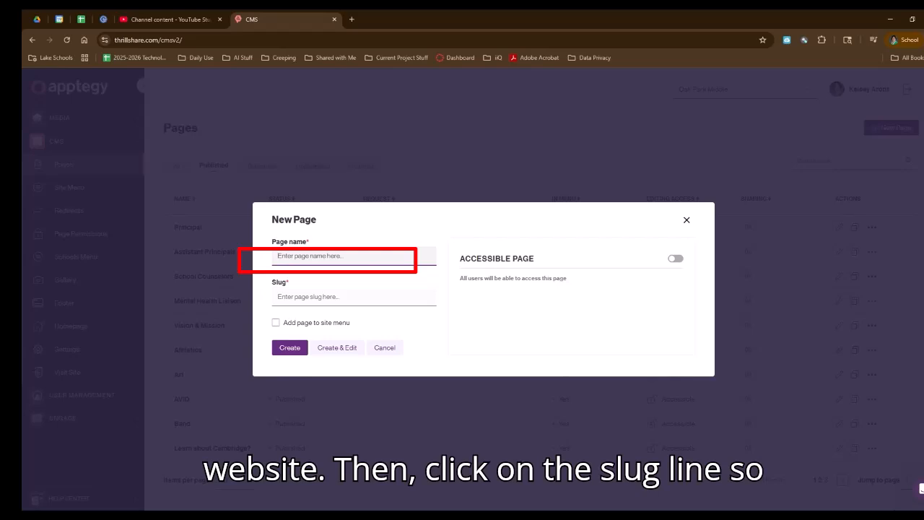
{"action": "type", "text": "New"}
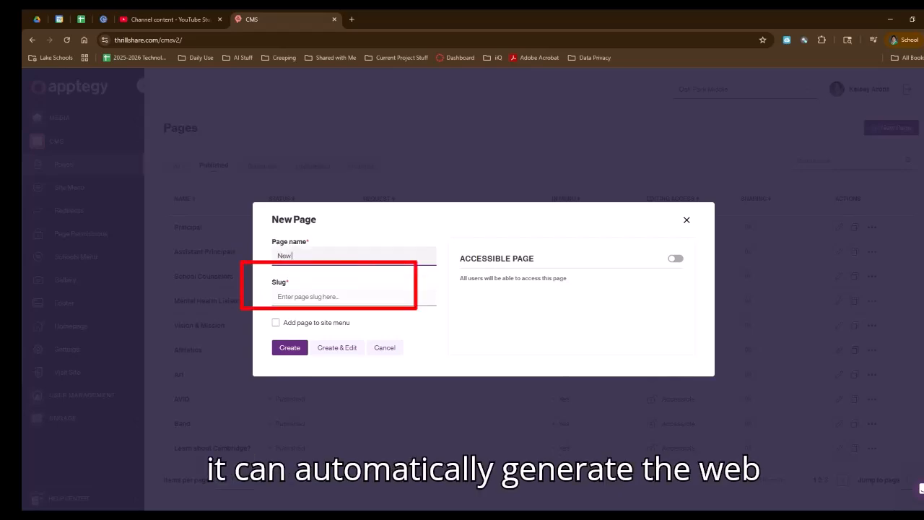
{"action": "type", "text": " Training"}
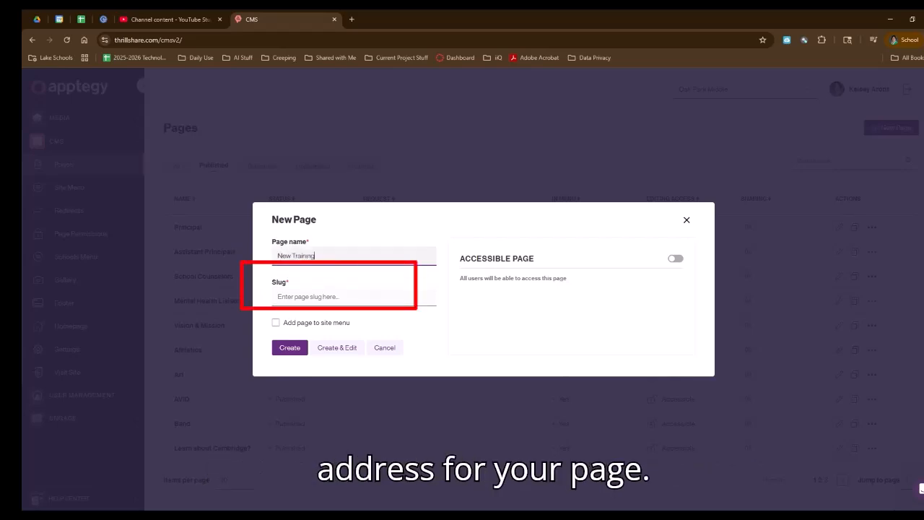
{"action": "type", "text": " Page"}
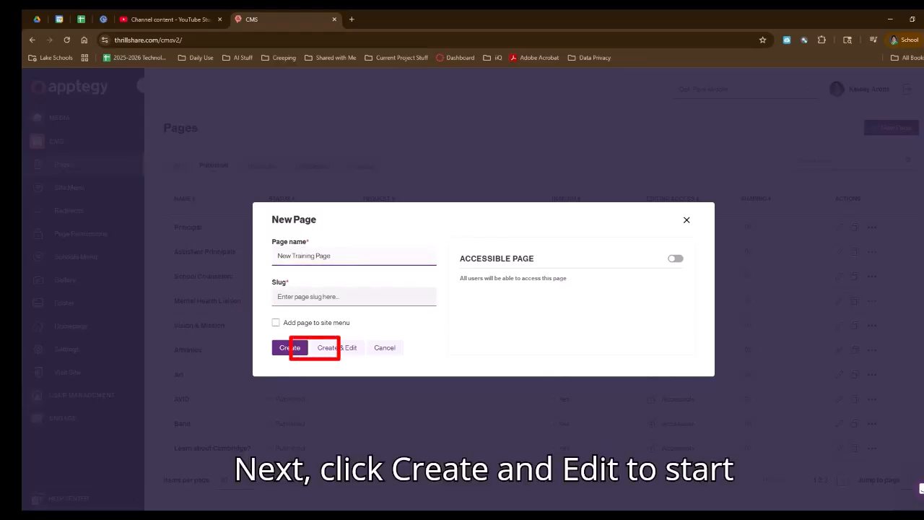
{"action": "left_click", "coordinate": [278, 296]}
{"action": "left_click", "coordinate": [336, 349]}
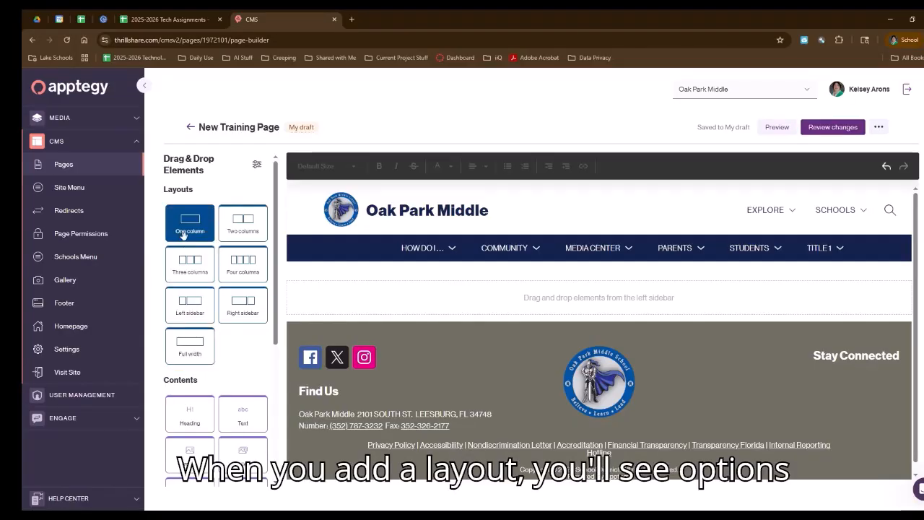
- Add a One Column layout to the empty page body and return to the list of elements
{"action": "left_click_drag", "start_coordinate": [181, 233], "coordinate": [336, 310]}
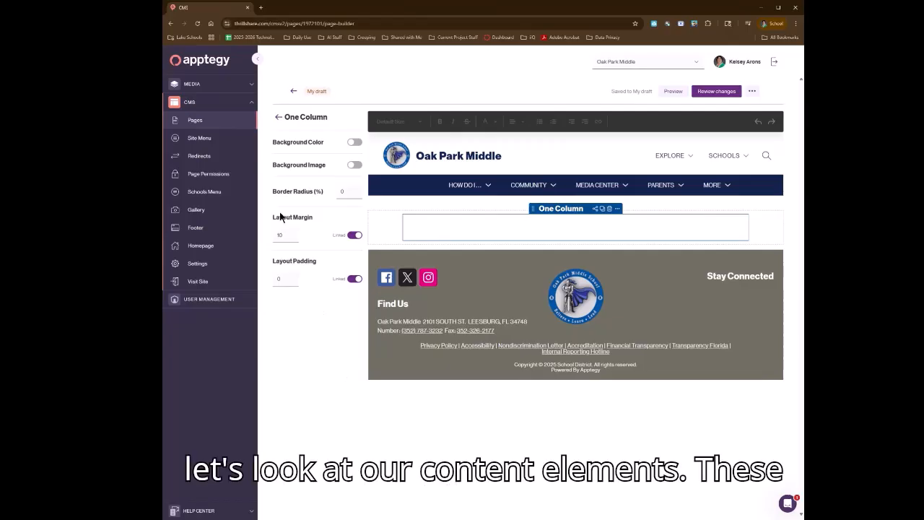
{"action": "left_click", "coordinate": [279, 118]}
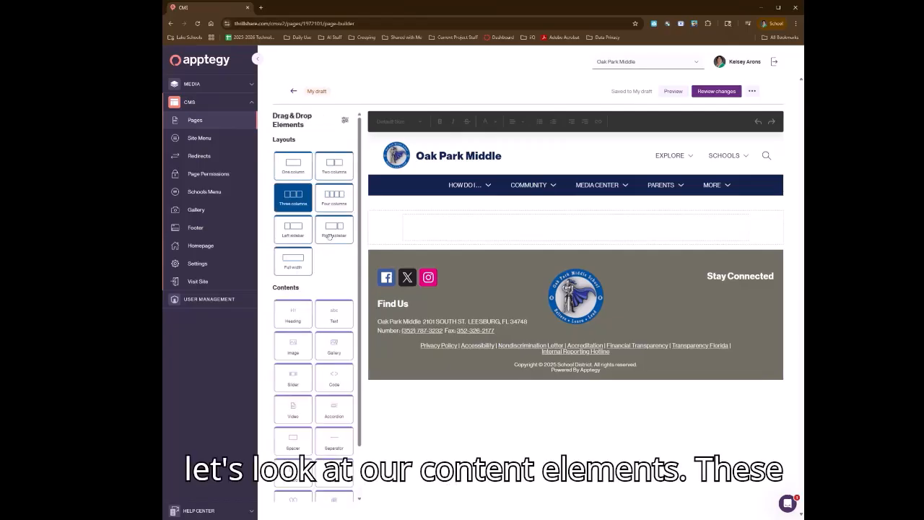
{"action": "scroll", "coordinate": [300, 188], "scroll_direction": "down", "scroll_amount": 2}
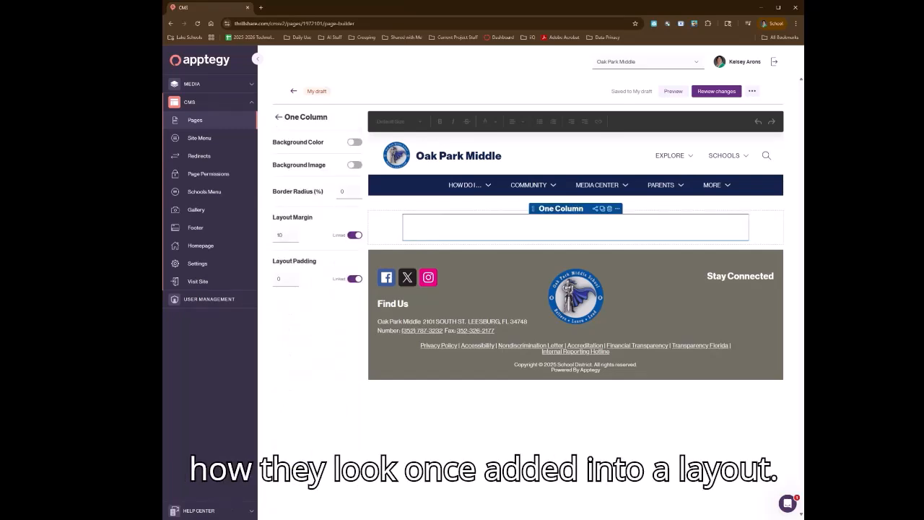
{"action": "left_click", "coordinate": [277, 117]}
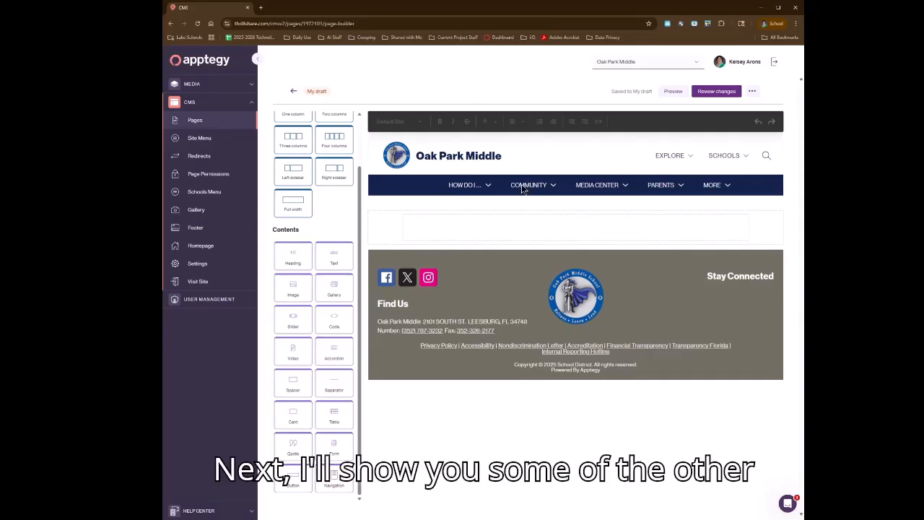
- Add a Heading element inside the one-column layout with the text "Oak Park Testing Page"
{"action": "left_click", "coordinate": [294, 250]}
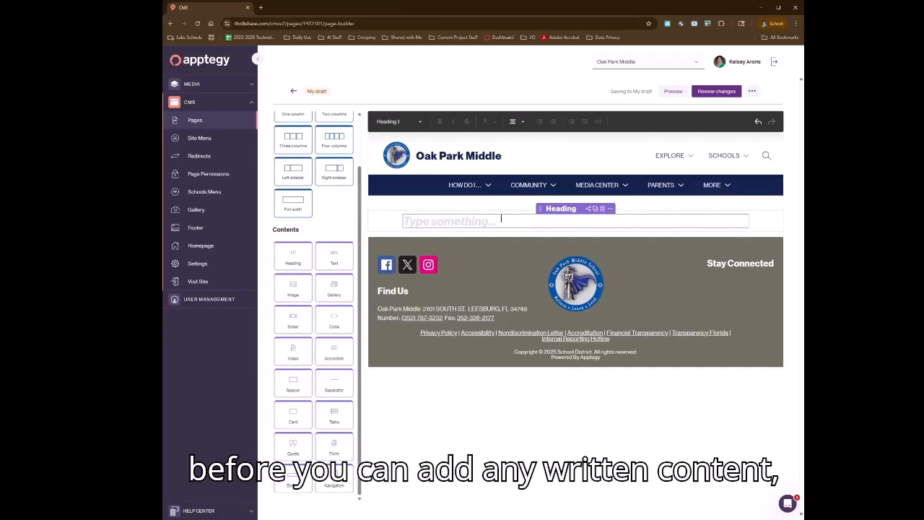
{"action": "type", "text": "Oa"}
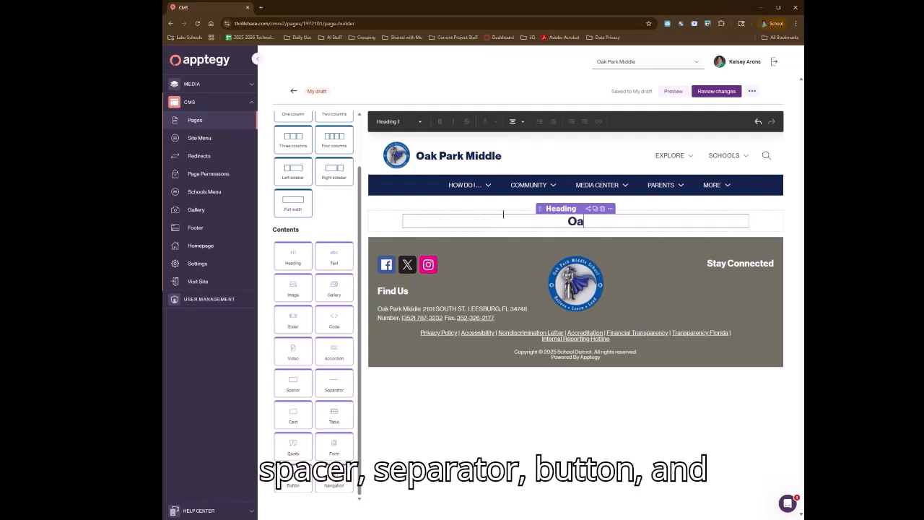
{"action": "type", "text": "k Park Tes"}
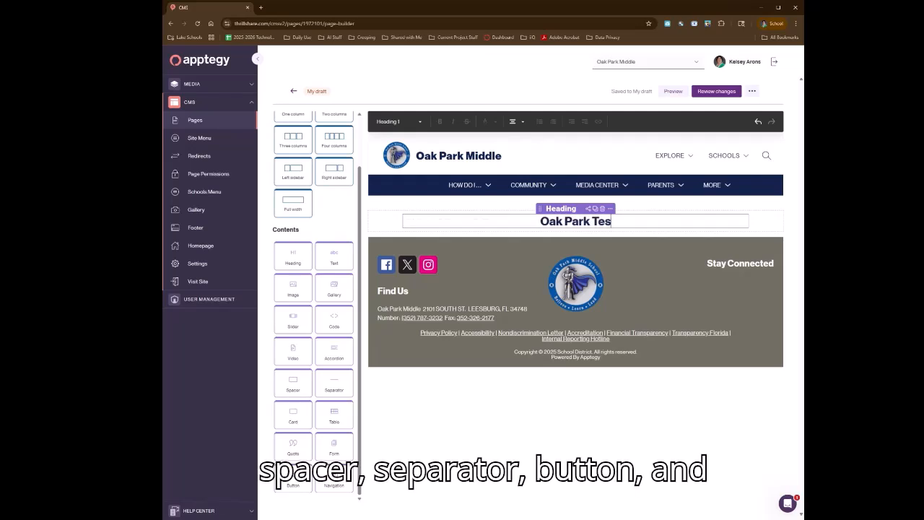
{"action": "type", "text": "ting Page"}
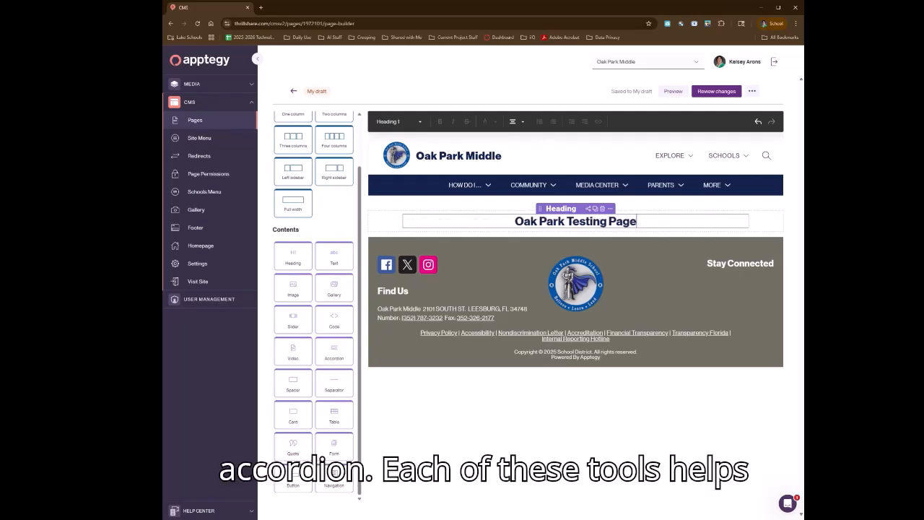
- Insert a Left Sidebar layout below the heading and return to the list of elements
{"action": "scroll", "coordinate": [313, 209], "scroll_direction": "up", "scroll_amount": 1}
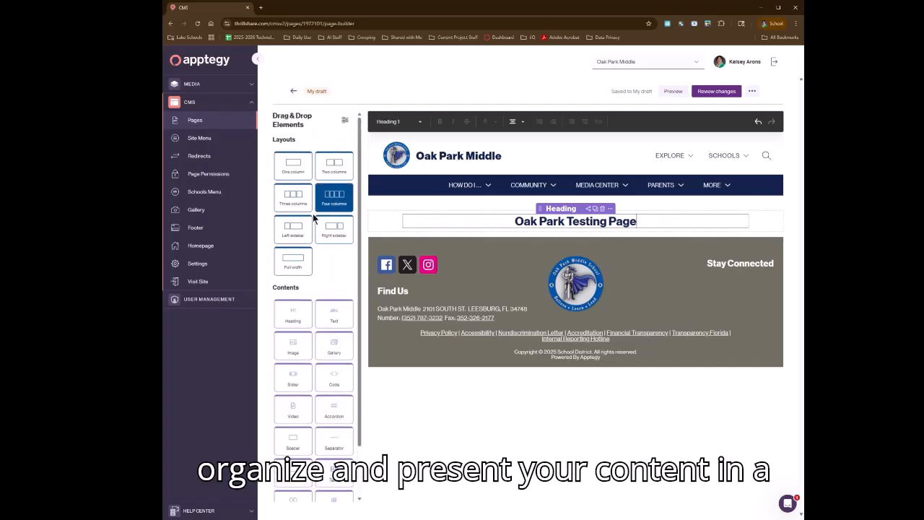
{"action": "left_click", "coordinate": [300, 232]}
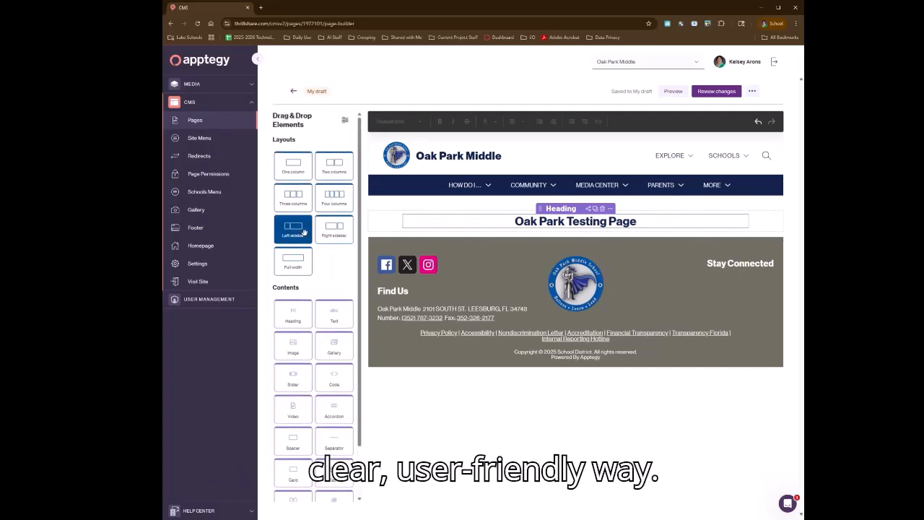
{"action": "left_click_drag", "start_coordinate": [304, 231], "coordinate": [433, 251]}
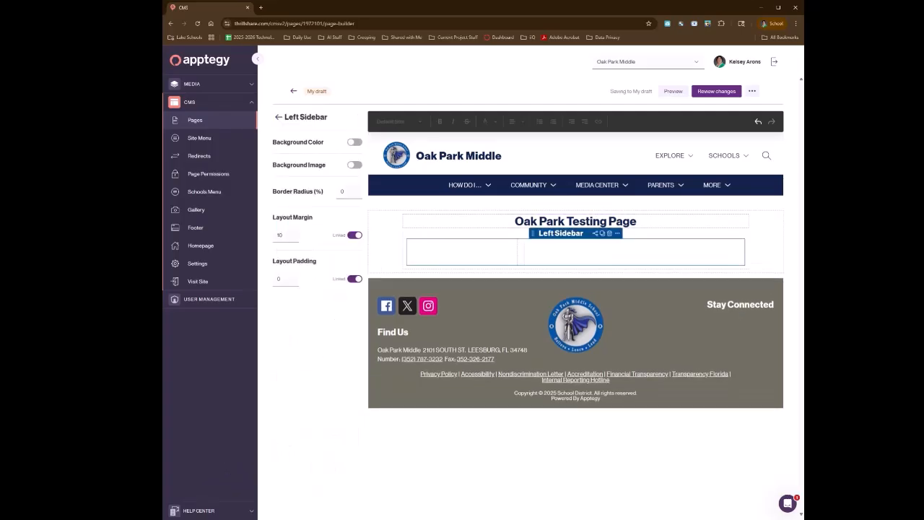
{"action": "left_click", "coordinate": [278, 117]}
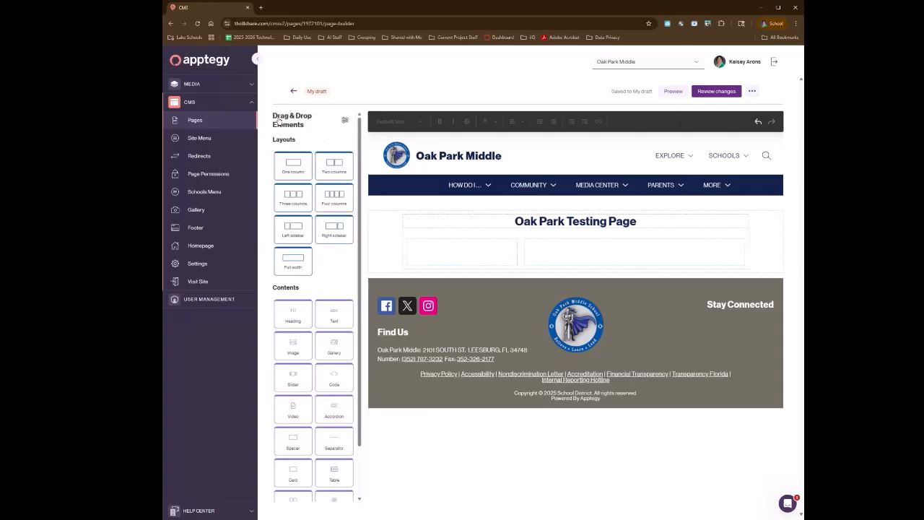
- Place a Text element in the sidebar layout's narrow column and an Accordion in its wide column
{"action": "left_click", "coordinate": [328, 315]}
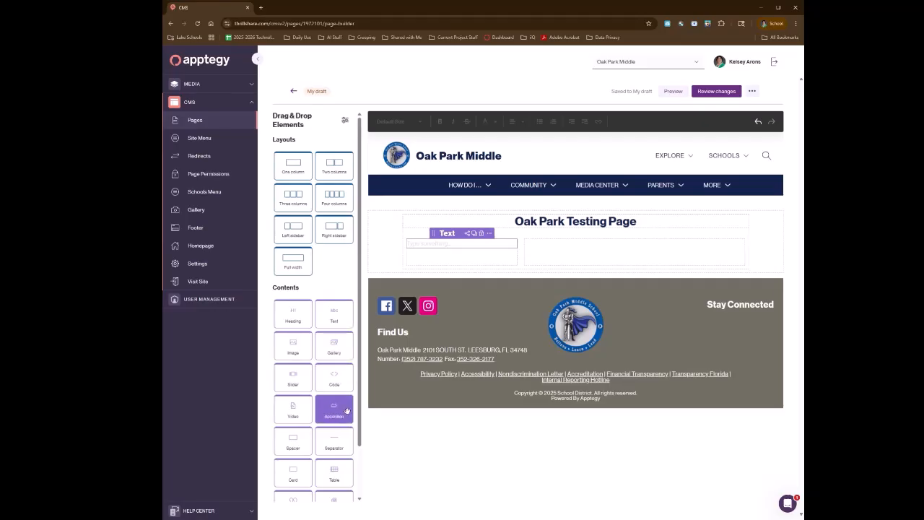
{"action": "left_click_drag", "start_coordinate": [334, 412], "coordinate": [572, 260]}
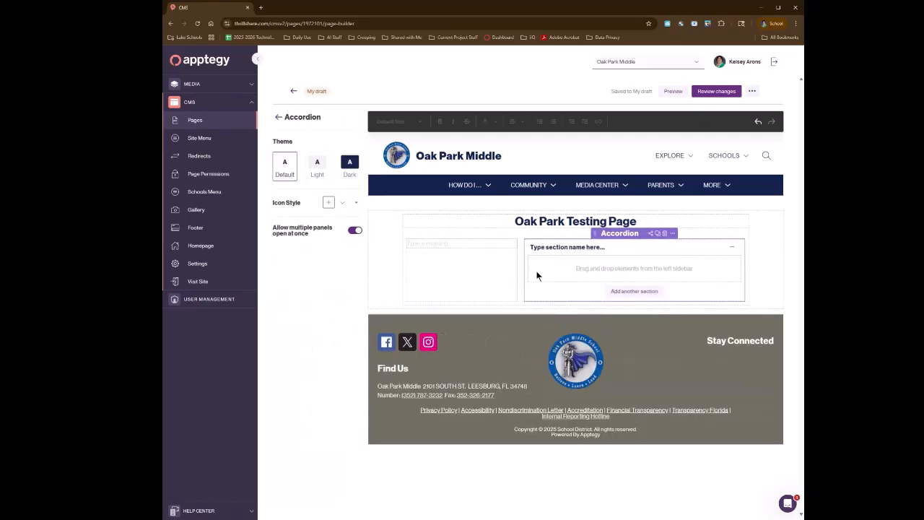
- Paste the paragraph beginning "This is a test page created to demonstrate different content elements" into the narrow column's text element
{"action": "left_click", "coordinate": [457, 247]}
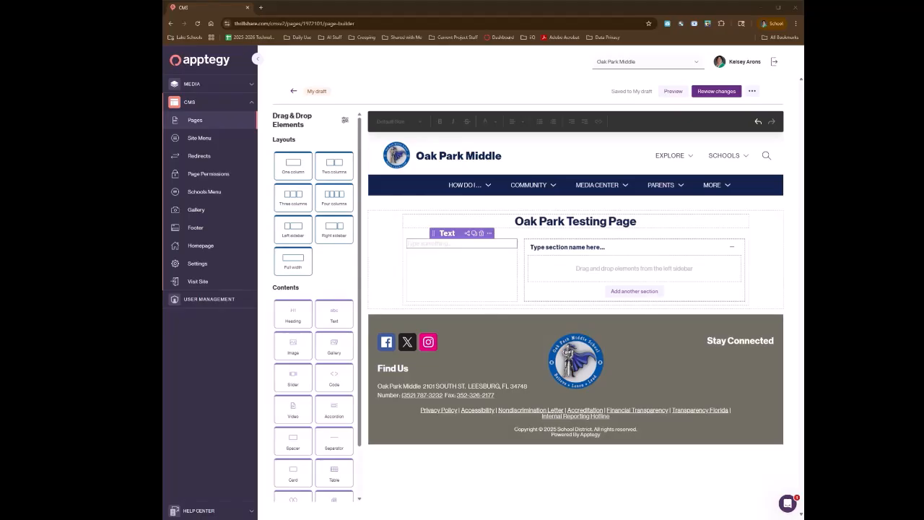
{"action": "left_click", "coordinate": [415, 243]}
{"action": "key", "text": "ctrl+v"}
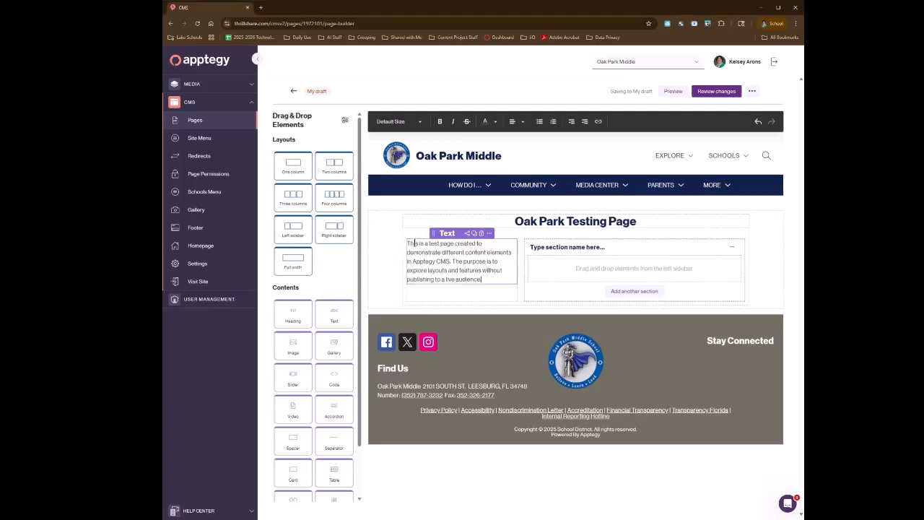
- Name the first accordion section Testing Rules, add a second section named Bring With You, and apply the Dark theme
{"action": "left_click", "coordinate": [570, 246]}
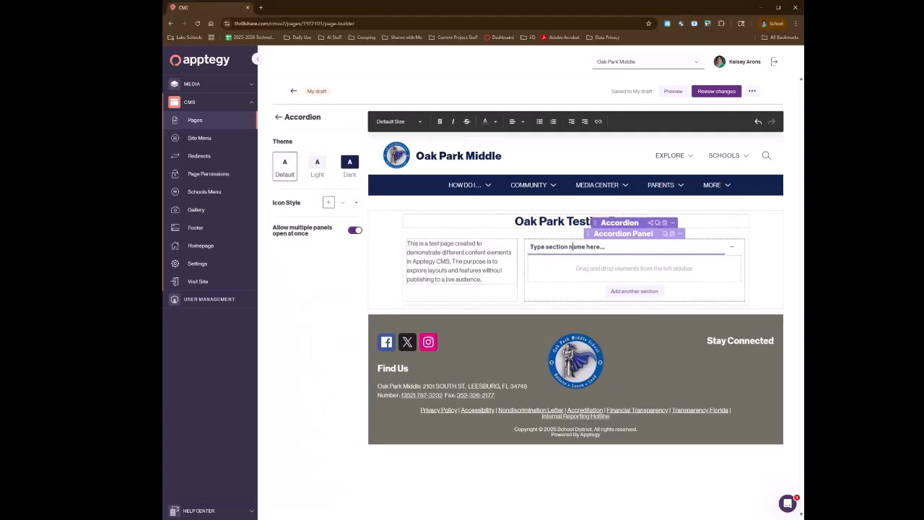
{"action": "type", "text": "Testing Rules"}
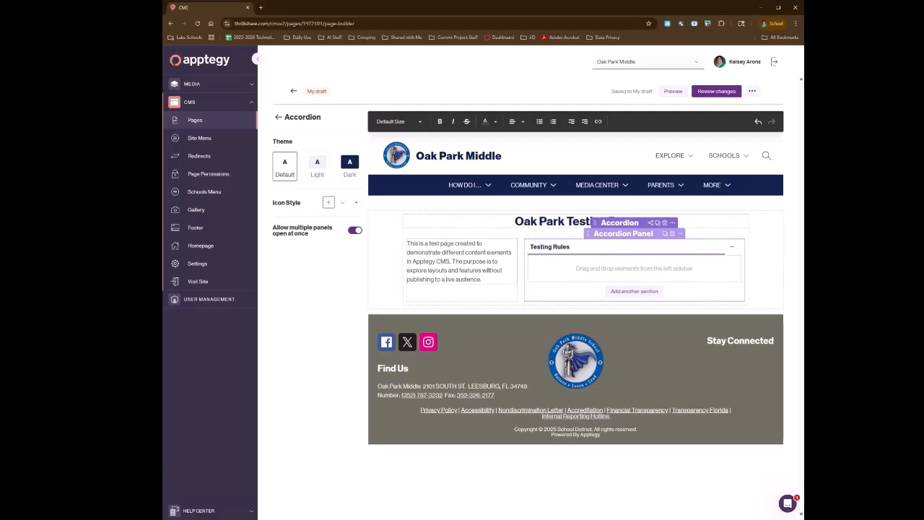
{"action": "left_click", "coordinate": [612, 291]}
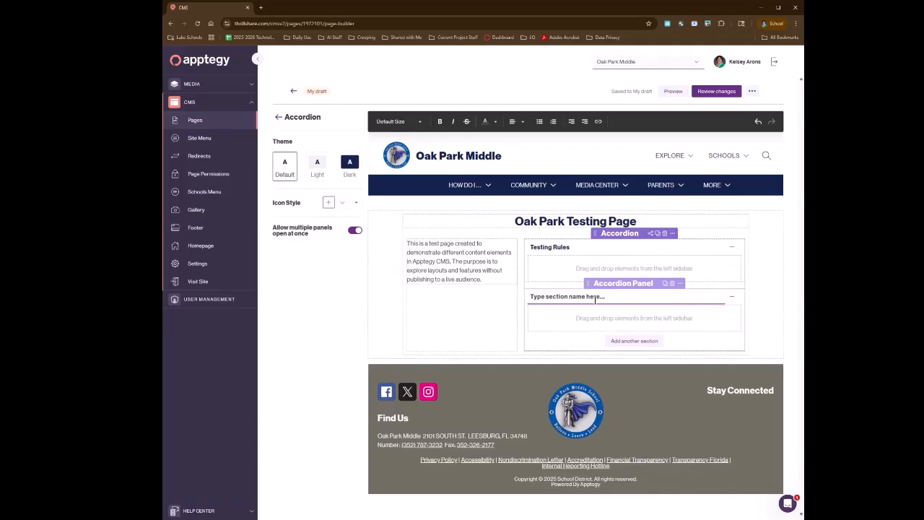
{"action": "left_click", "coordinate": [595, 300]}
{"action": "type", "text": "Bring With You"}
{"action": "left_click", "coordinate": [352, 165]}
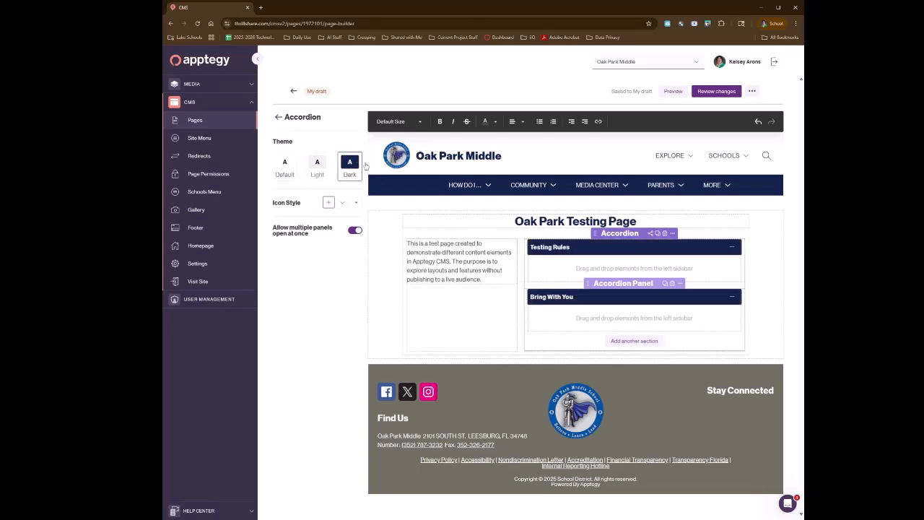
- Add a Text element to each of the two accordion sections and enter "Information" in both
{"action": "left_click", "coordinate": [278, 118]}
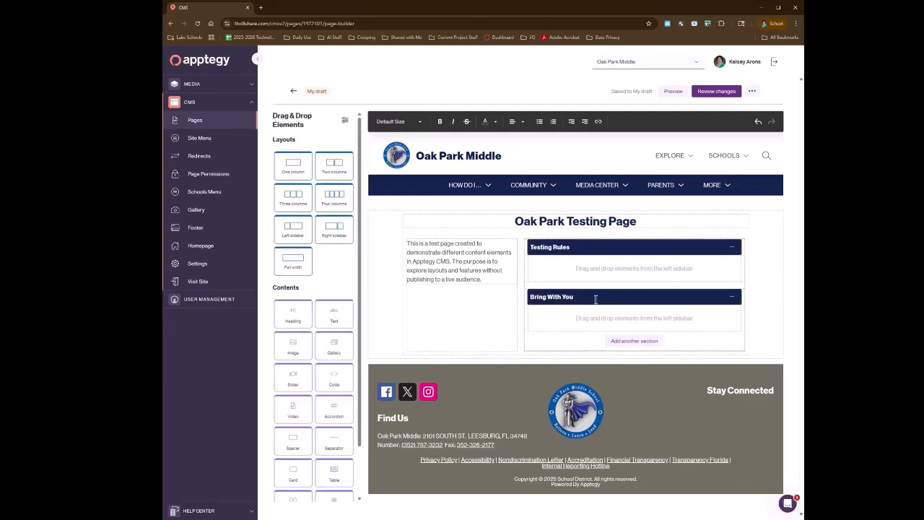
{"action": "left_click", "coordinate": [342, 311]}
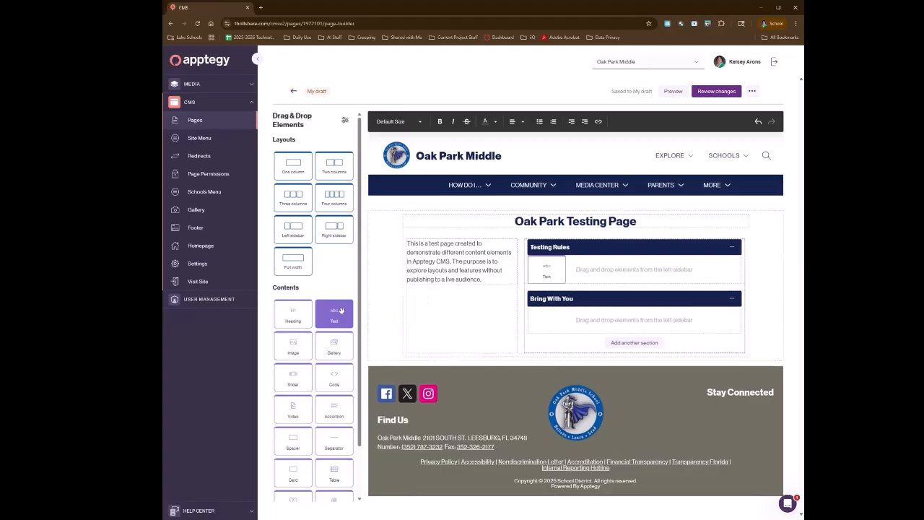
{"action": "left_click", "coordinate": [341, 310]}
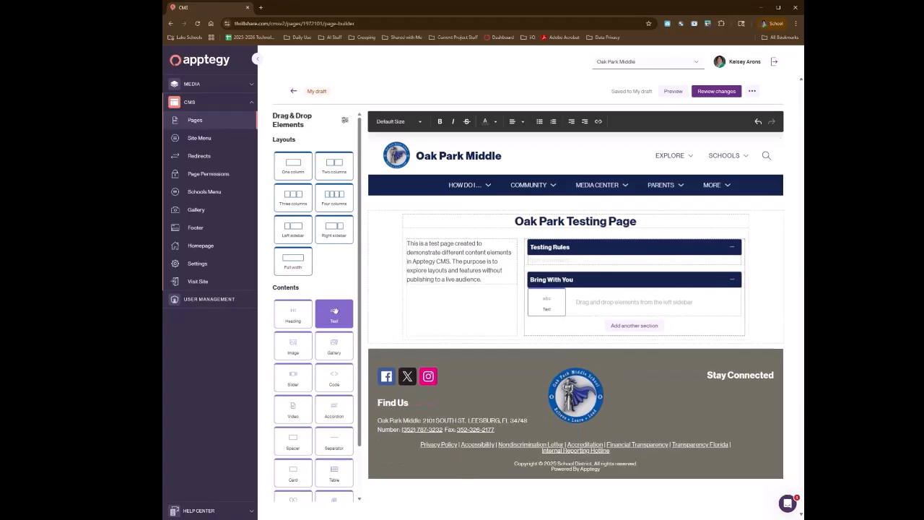
{"action": "left_click_drag", "start_coordinate": [335, 310], "coordinate": [569, 304]}
{"action": "left_click", "coordinate": [550, 260]}
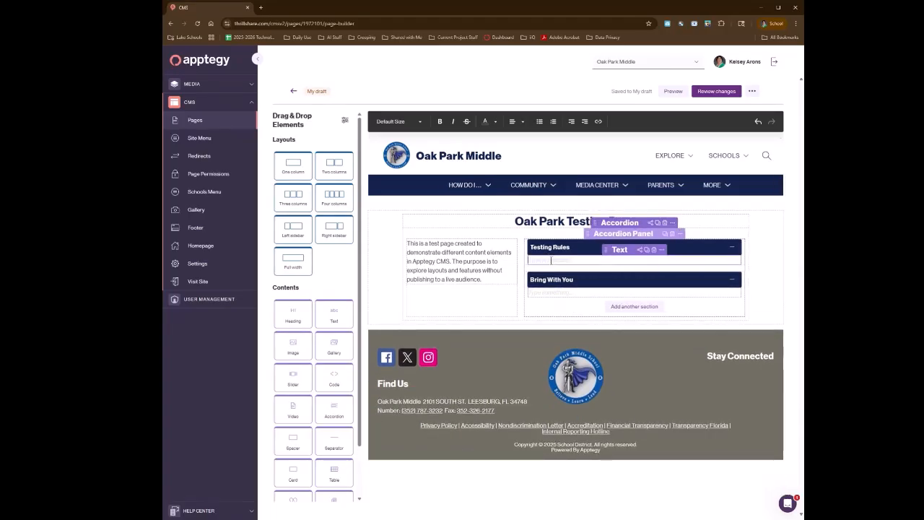
{"action": "type", "text": "Information"}
{"action": "left_click", "coordinate": [548, 293]}
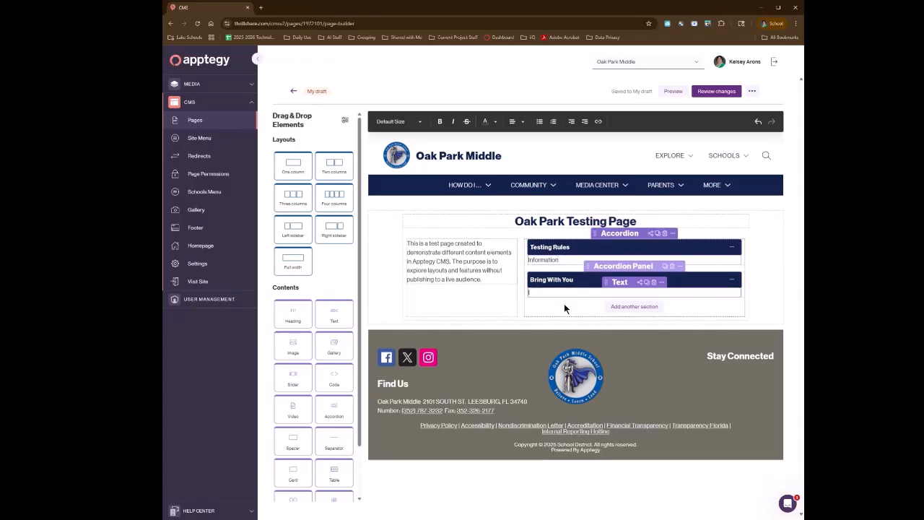
{"action": "type", "text": "Information"}
- Collapse the Bring With You and Testing Rules accordion sections
{"action": "left_click", "coordinate": [760, 295]}
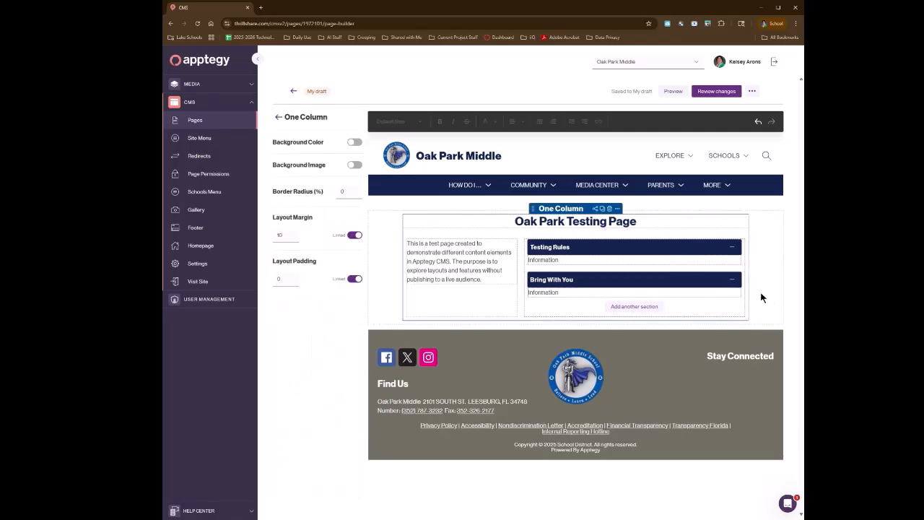
{"action": "left_click", "coordinate": [732, 280]}
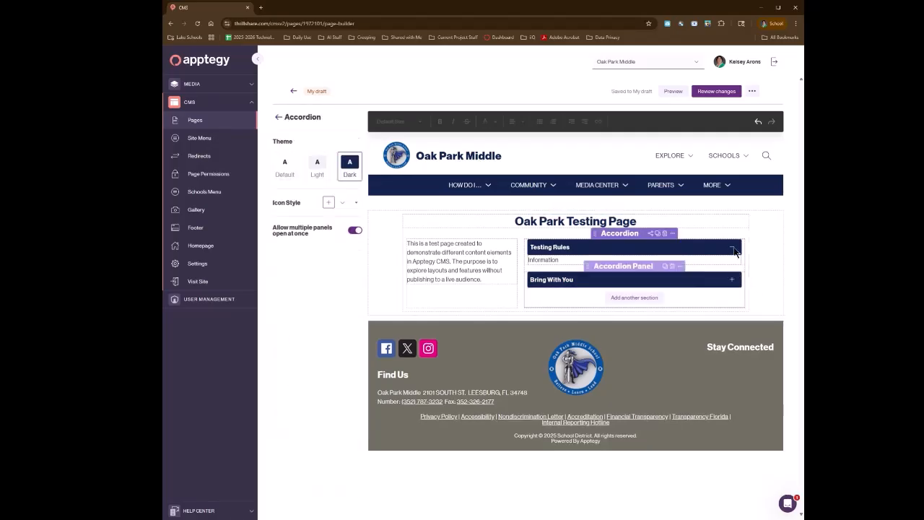
{"action": "left_click", "coordinate": [731, 247]}
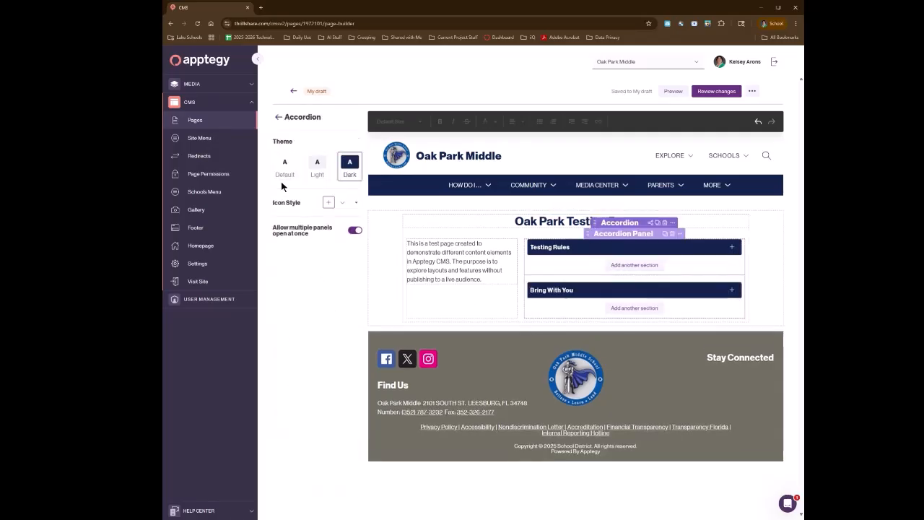
- Add a One column layout below the text and accordion row and place a Button element in it
{"action": "left_click", "coordinate": [278, 117]}
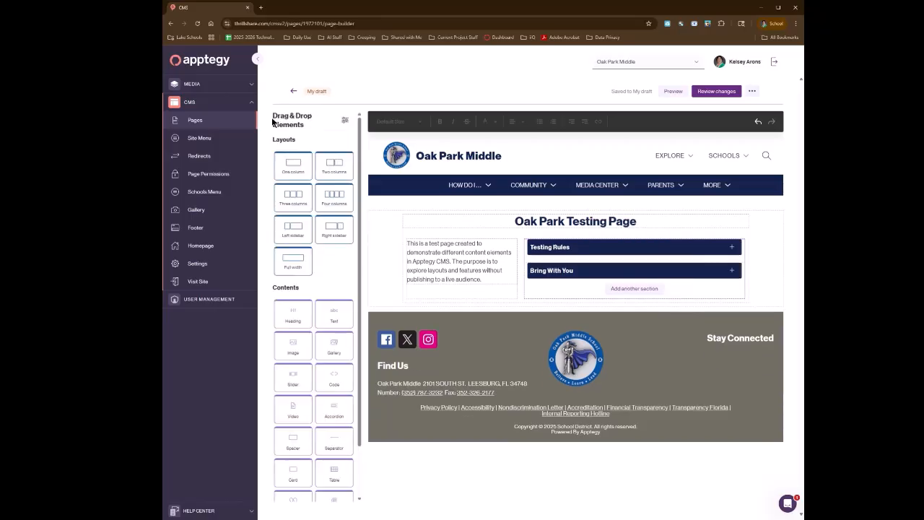
{"action": "left_click_drag", "start_coordinate": [293, 165], "coordinate": [424, 336]}
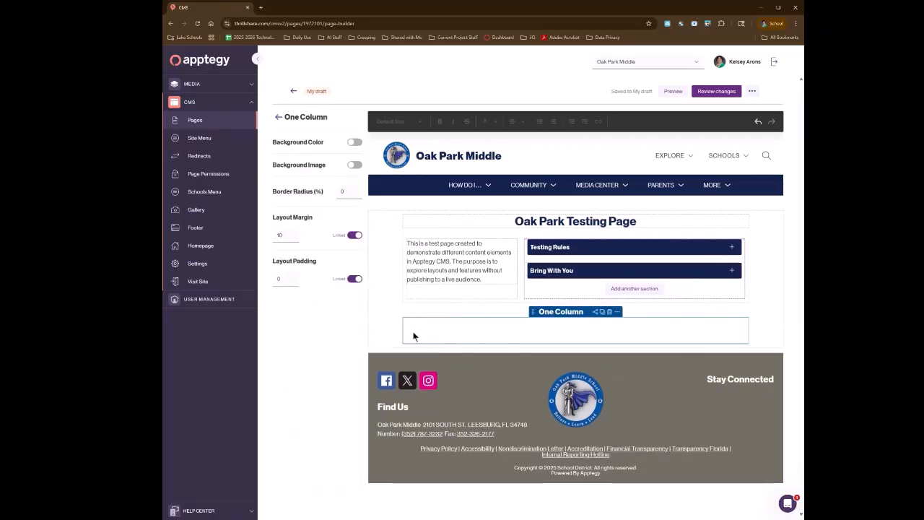
{"action": "left_click", "coordinate": [278, 117]}
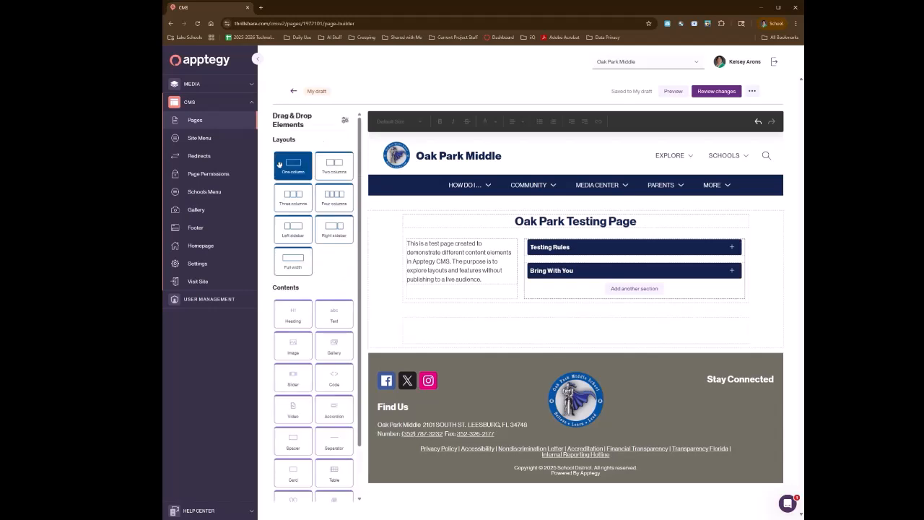
{"action": "scroll", "coordinate": [311, 400], "scroll_direction": "down", "scroll_amount": 2}
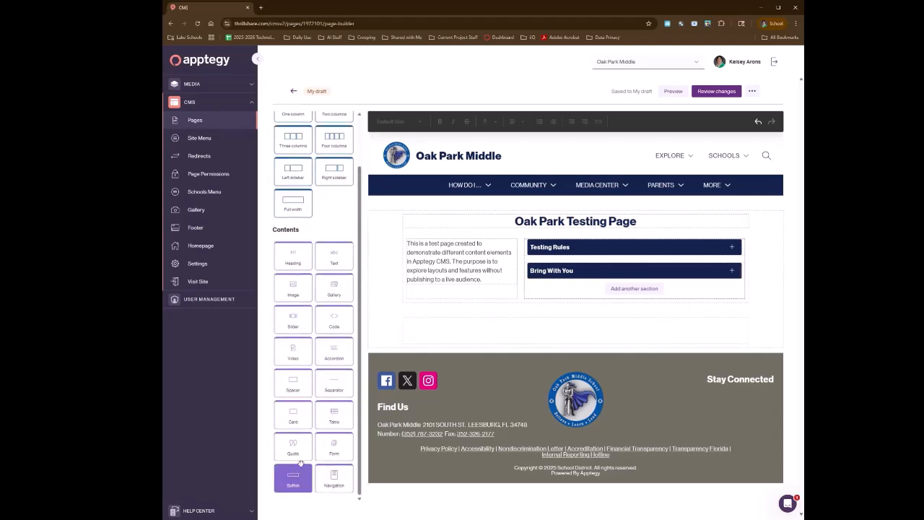
{"action": "left_click_drag", "start_coordinate": [297, 470], "coordinate": [433, 327]}
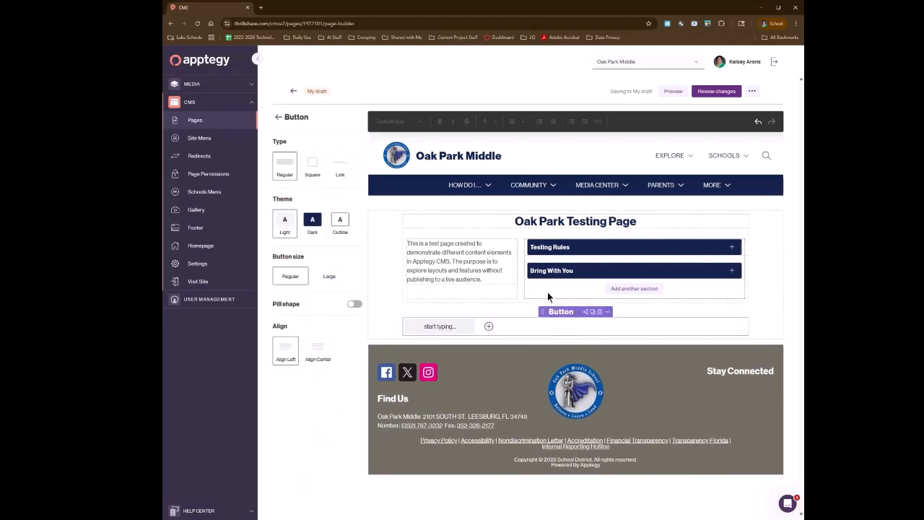
- Make the button large, pill-shaped and centered with the Dark theme, and label it Testing Calendar
{"action": "left_click", "coordinate": [339, 277]}
{"action": "left_click", "coordinate": [353, 304]}
{"action": "left_click", "coordinate": [318, 351]}
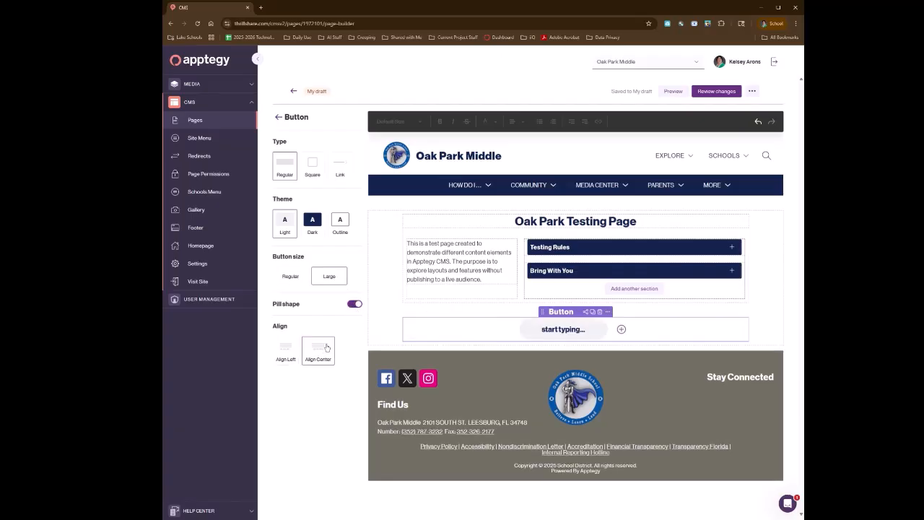
{"action": "left_click", "coordinate": [310, 220]}
{"action": "left_click", "coordinate": [563, 329]}
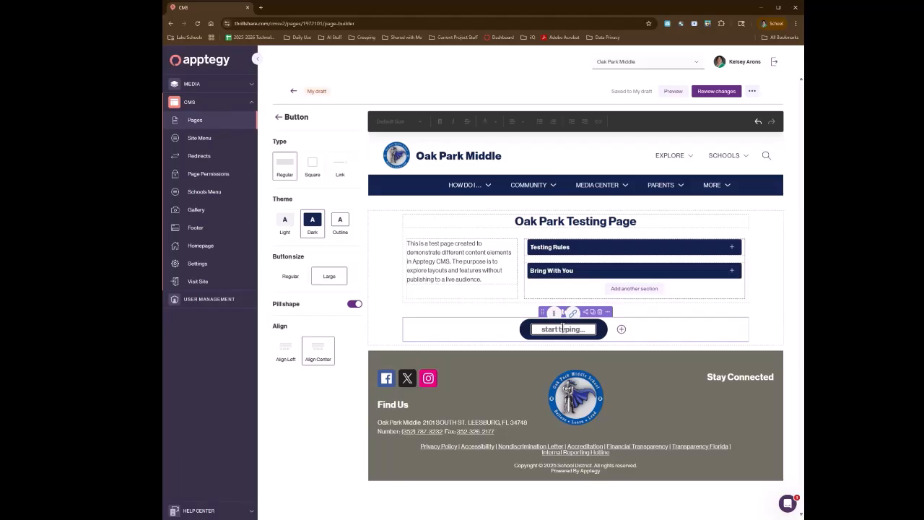
{"action": "type", "text": "Testing"}
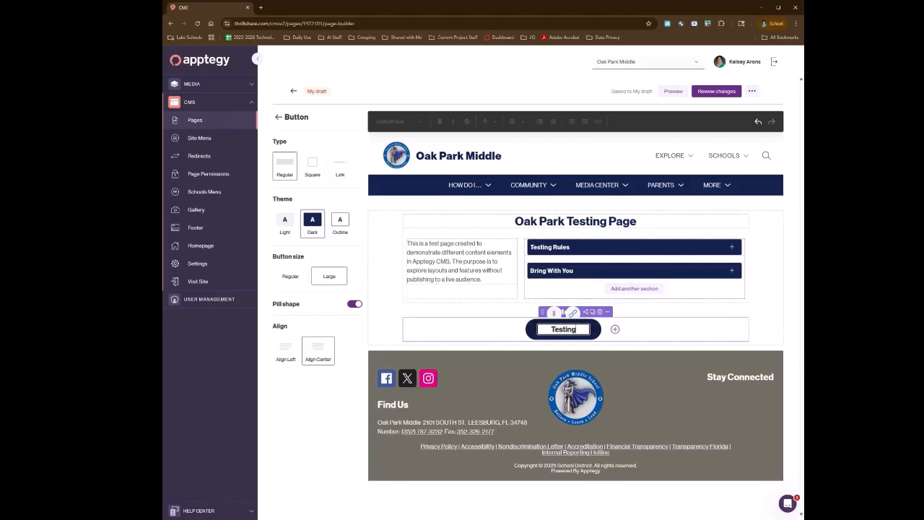
{"action": "type", "text": " Calendar"}
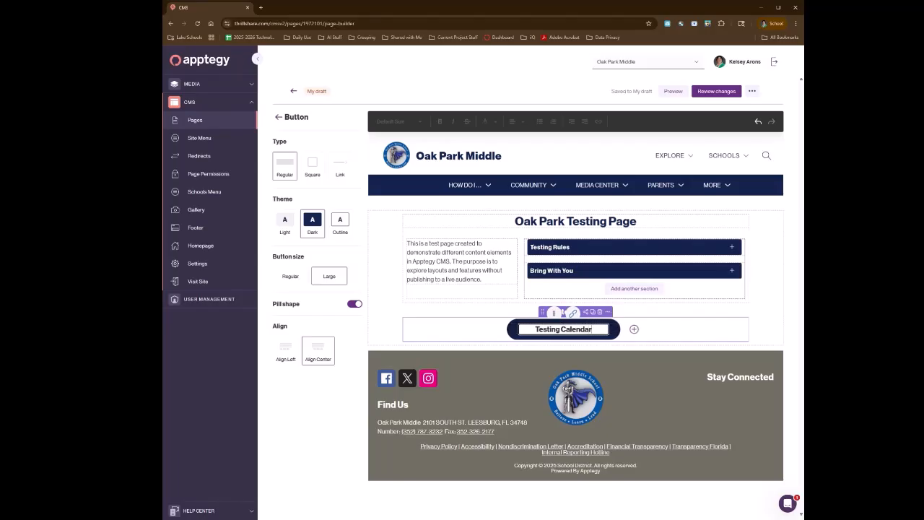
{"action": "left_click", "coordinate": [572, 312]}
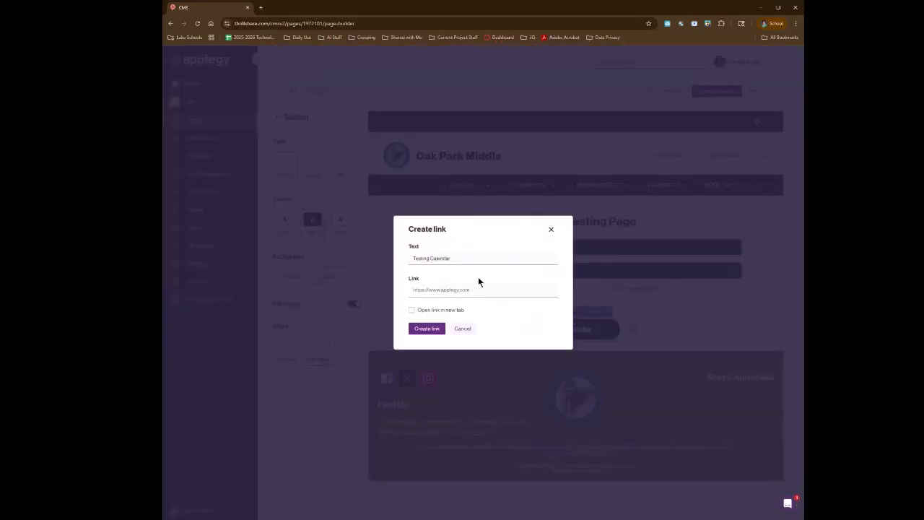
{"action": "left_click", "coordinate": [450, 291]}
{"action": "type", "text": "www.lake.k12.fl.us"}
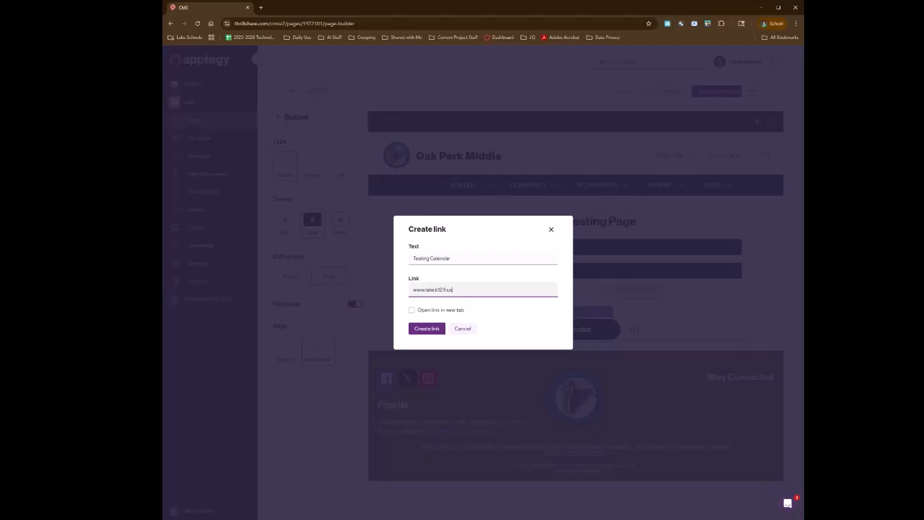
{"action": "left_click", "coordinate": [411, 310]}
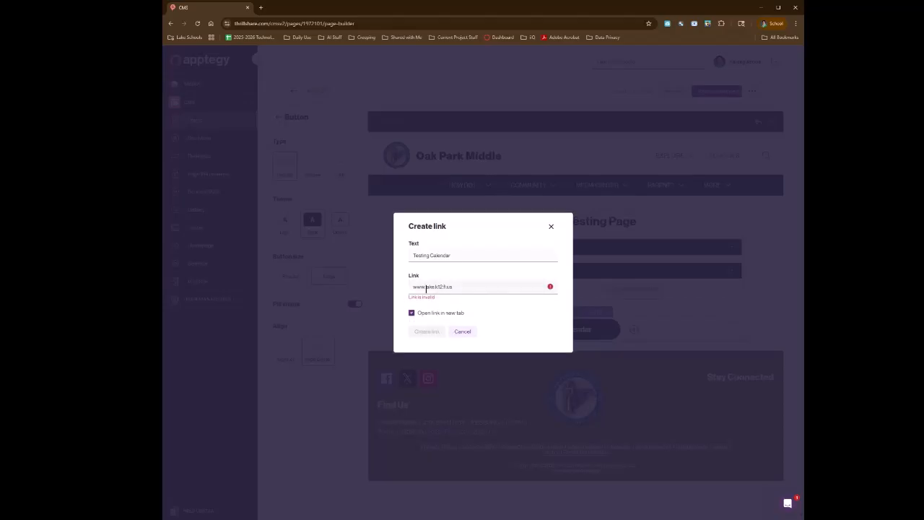
{"action": "left_click", "coordinate": [452, 286]}
{"action": "left_click_drag", "start_coordinate": [453, 287], "coordinate": [411, 286]}
{"action": "key", "text": "BackSpace"}
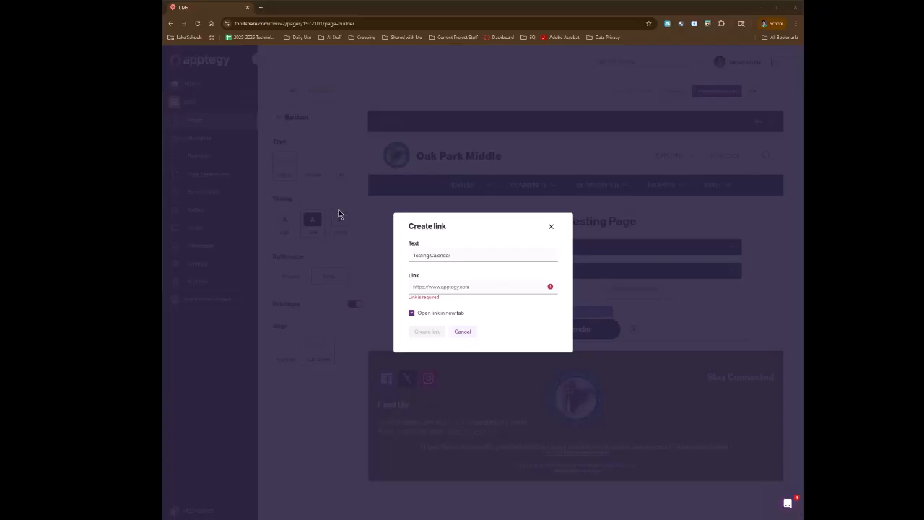
{"action": "left_click", "coordinate": [435, 286]}
{"action": "type", "text": "https://www.canva.com/"}
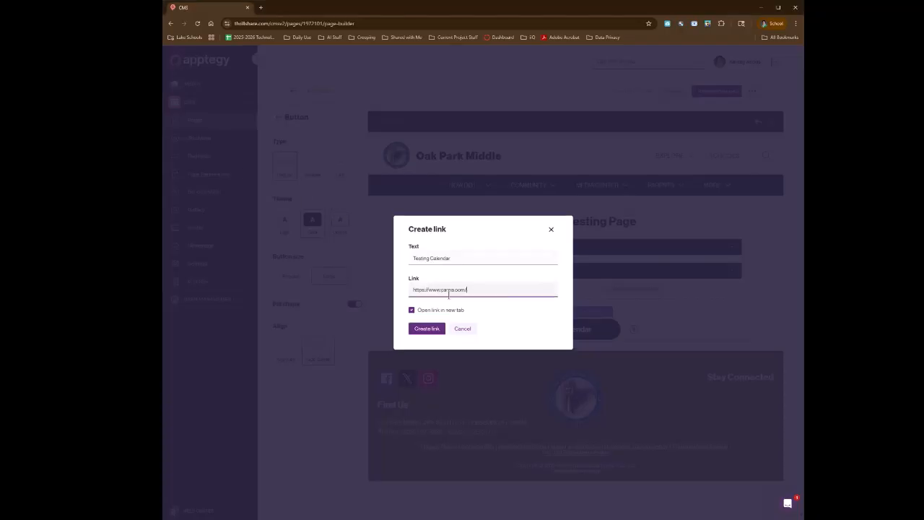
{"action": "left_click", "coordinate": [427, 328]}
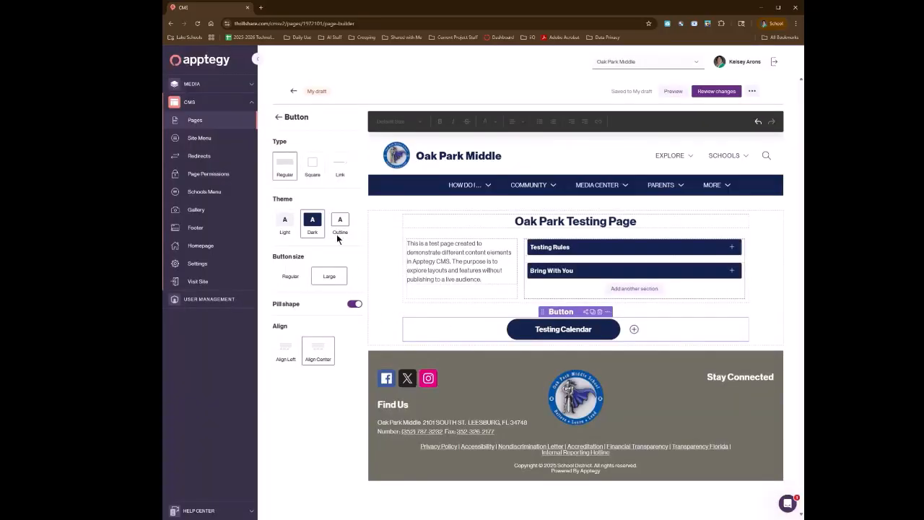
- Insert two Spacer elements between the accordion row and the Testing Calendar button
{"action": "left_click", "coordinate": [278, 117]}
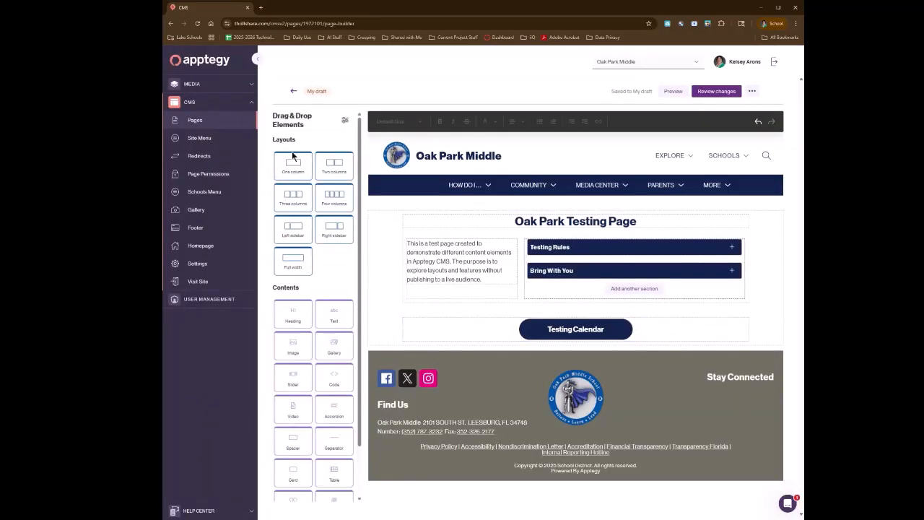
{"action": "scroll", "coordinate": [300, 285], "scroll_direction": "down", "scroll_amount": 2}
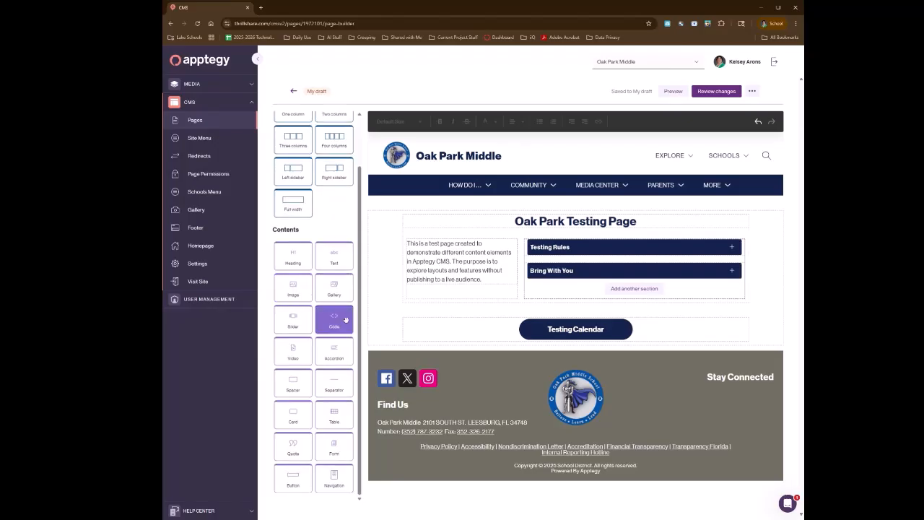
{"action": "left_click", "coordinate": [299, 379]}
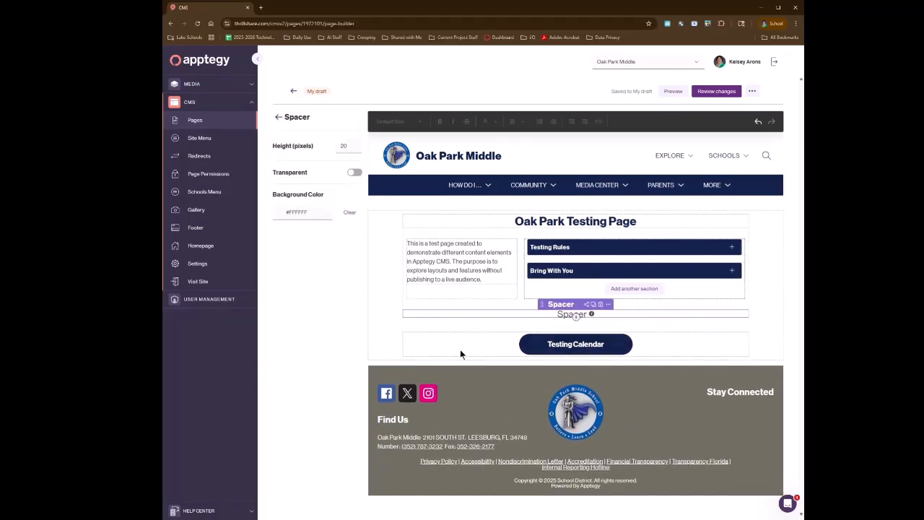
{"action": "left_click", "coordinate": [278, 116]}
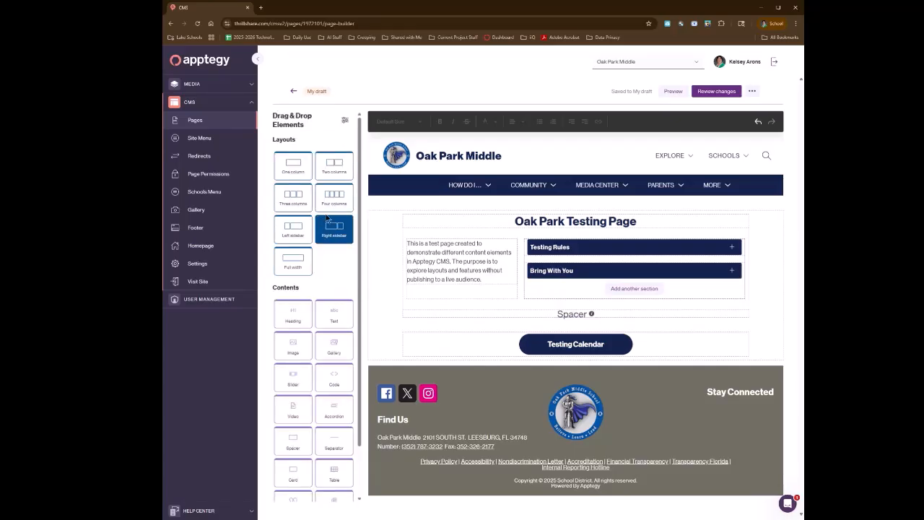
{"action": "scroll", "coordinate": [310, 289], "scroll_direction": "down", "scroll_amount": 1}
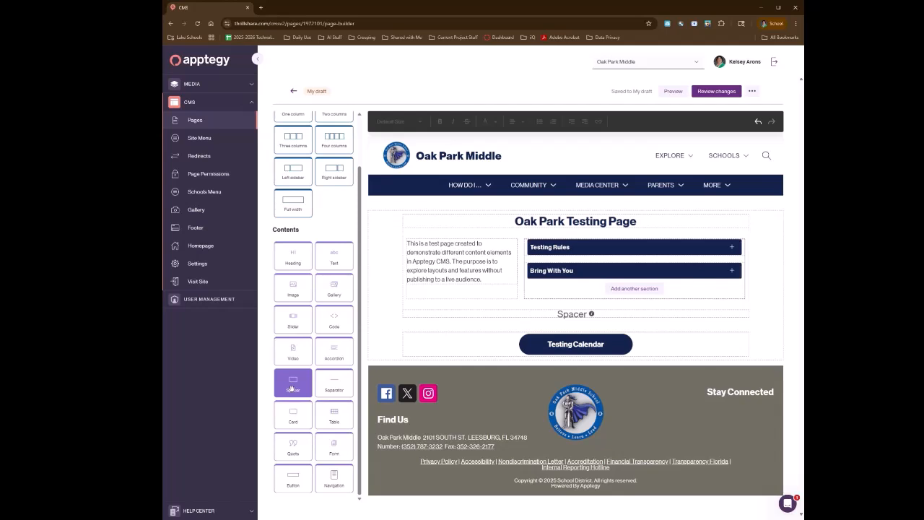
{"action": "mouse_move", "coordinate": [291, 388]}
{"action": "left_mouse_down"}
{"action": "mouse_move", "coordinate": [424, 305]}
{"action": "mouse_move", "coordinate": [387, 337]}
{"action": "mouse_move", "coordinate": [572, 334]}
{"action": "left_mouse_up"}
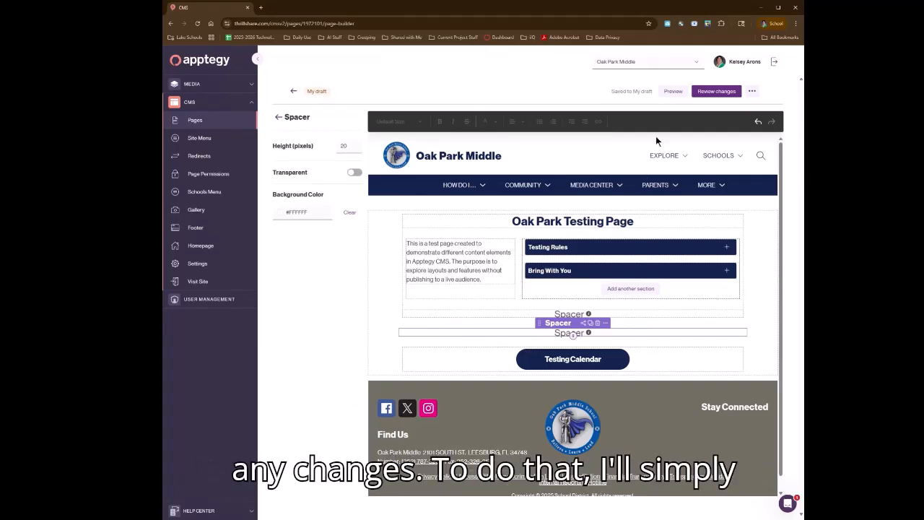
- Preview the training page draft, review it against the main version and confirm the changes
{"action": "left_click", "coordinate": [675, 93]}
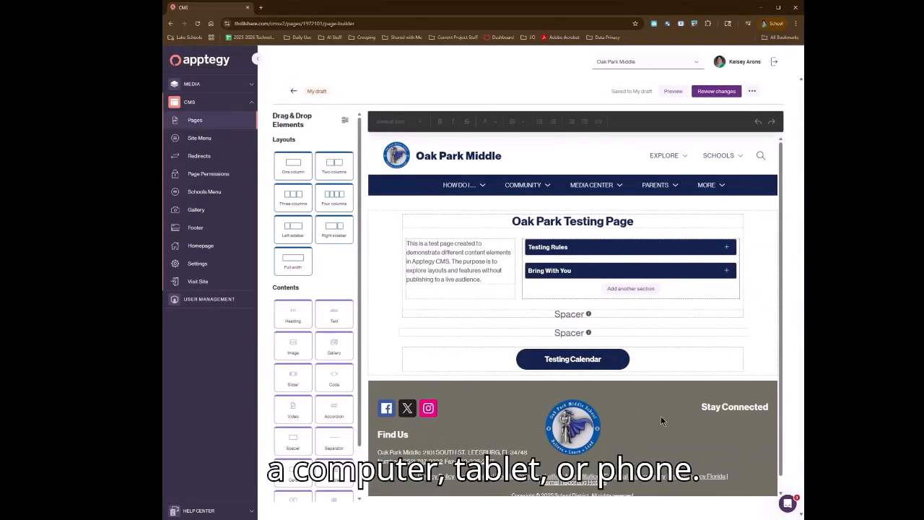
{"action": "left_click", "coordinate": [716, 92]}
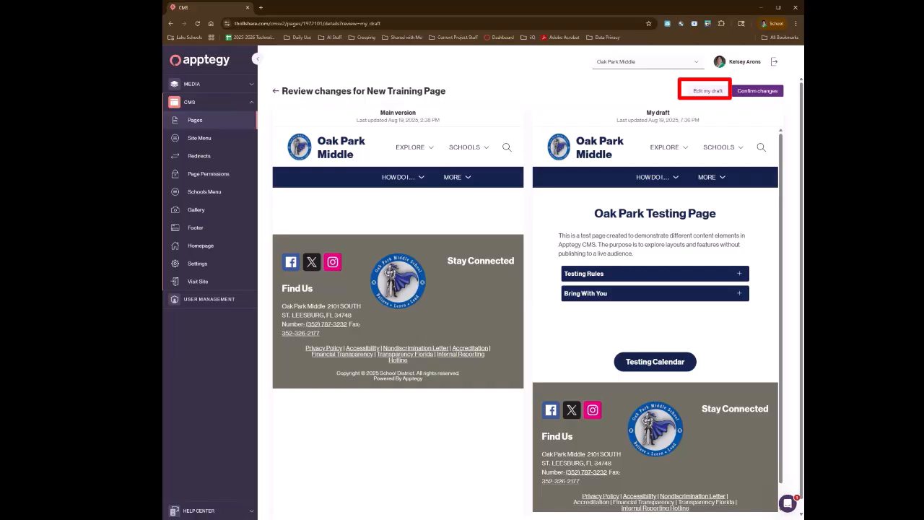
{"action": "left_click", "coordinate": [767, 95]}
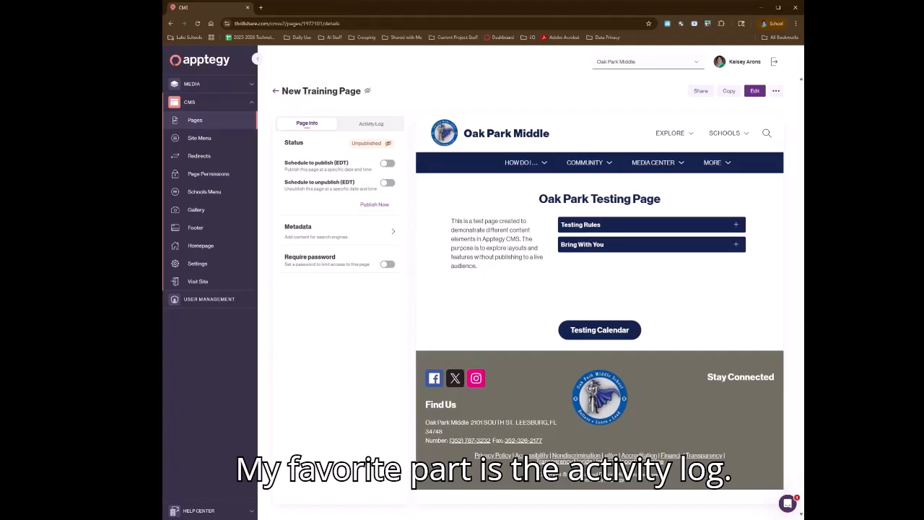
- Examine the training page's activity log and return to the list of all pages
{"action": "left_click", "coordinate": [388, 125]}
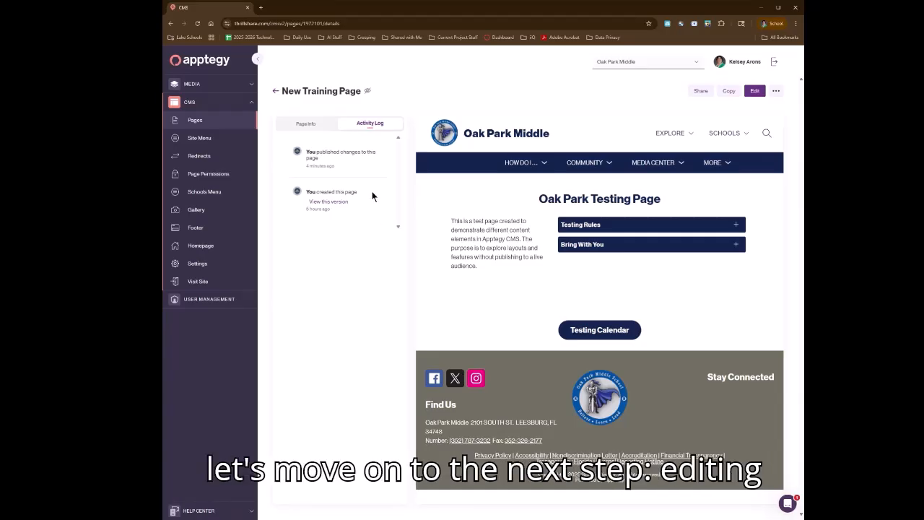
{"action": "left_click", "coordinate": [274, 92]}
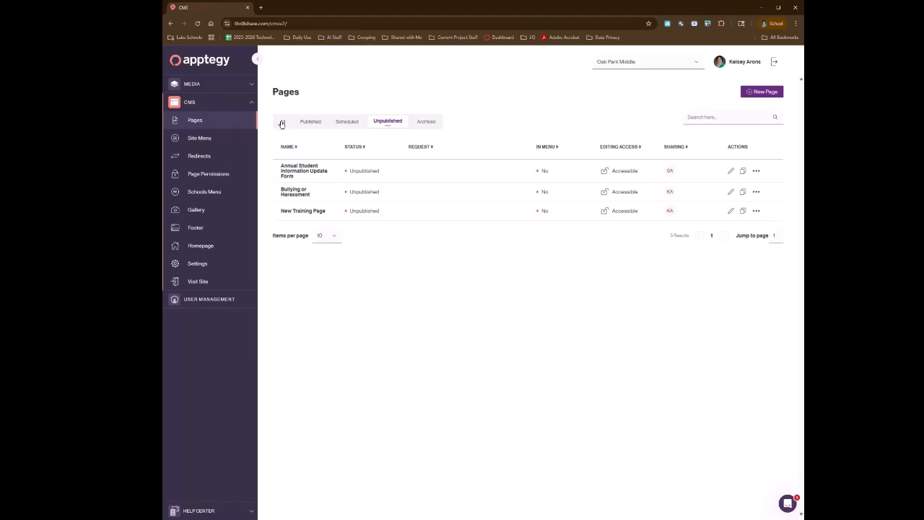
{"action": "left_click", "coordinate": [282, 122]}
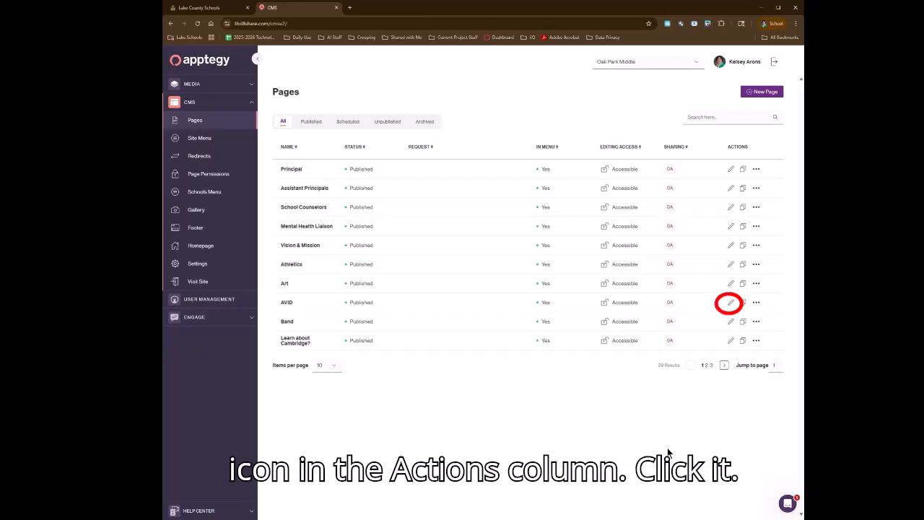
- Edit the AVID page to add a One column layout below the Additional Resources section, and confirm the reviewed changes
{"action": "left_click", "coordinate": [731, 302]}
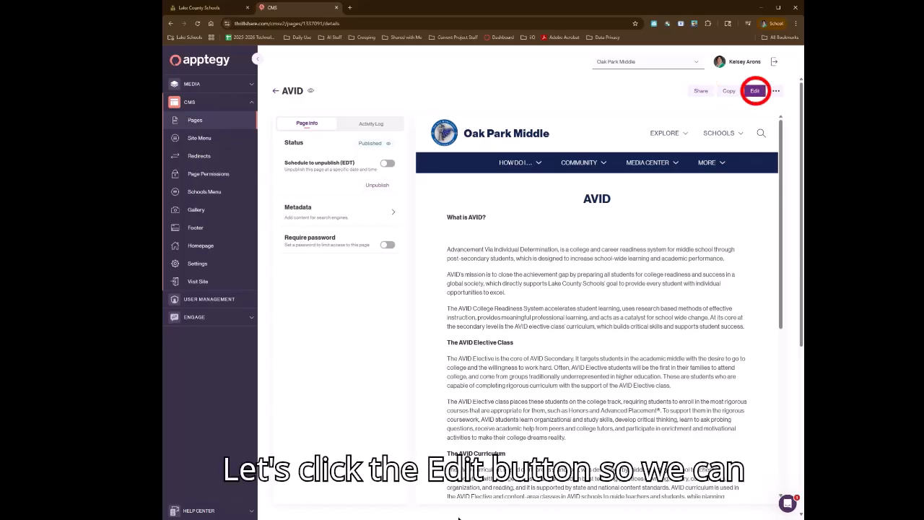
{"action": "left_click", "coordinate": [755, 92]}
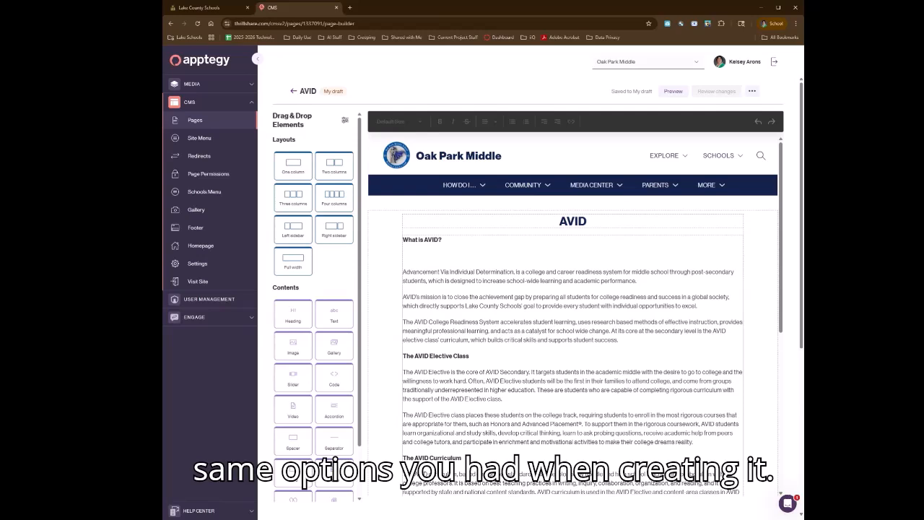
{"action": "scroll", "coordinate": [467, 457], "scroll_direction": "down", "scroll_amount": 5}
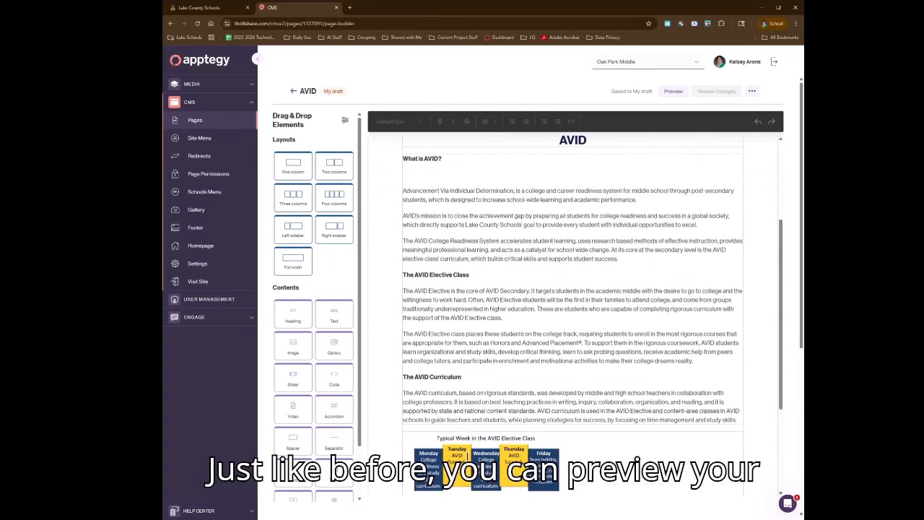
{"action": "scroll", "coordinate": [467, 457], "scroll_direction": "down", "scroll_amount": 1}
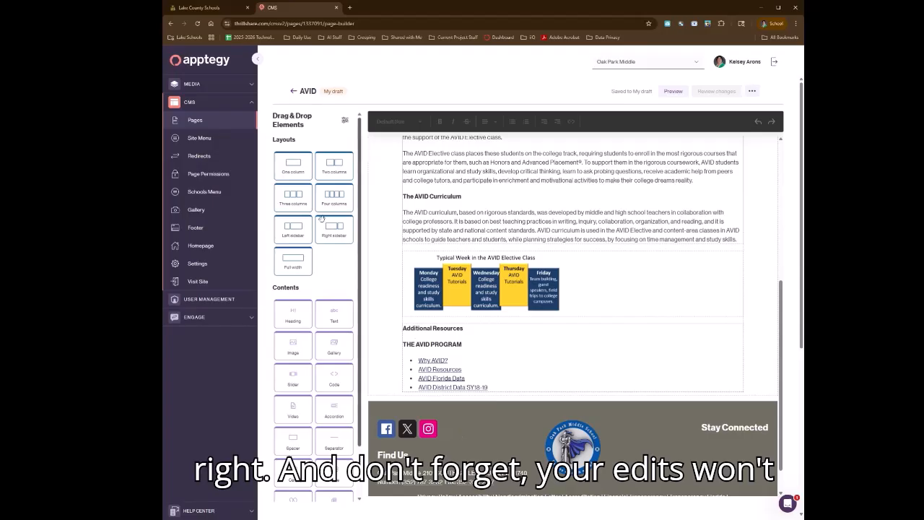
{"action": "left_click_drag", "start_coordinate": [298, 171], "coordinate": [451, 421]}
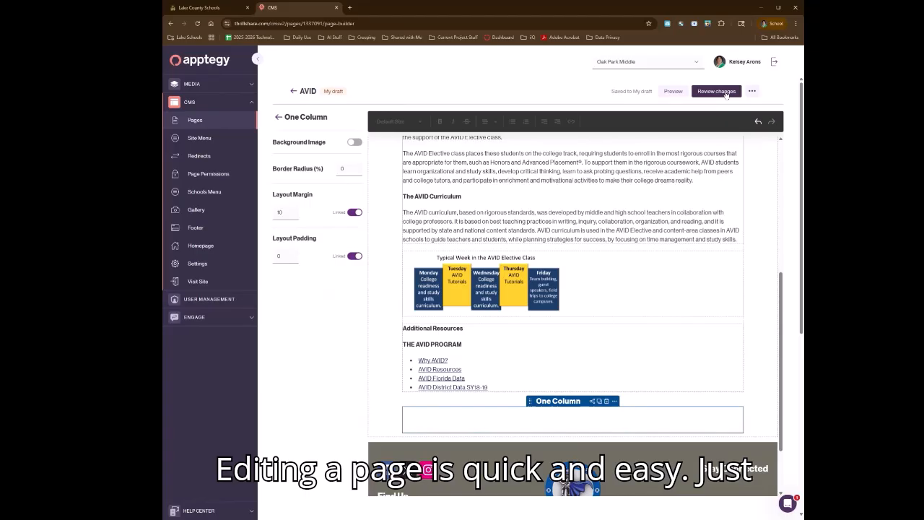
{"action": "left_click", "coordinate": [725, 94]}
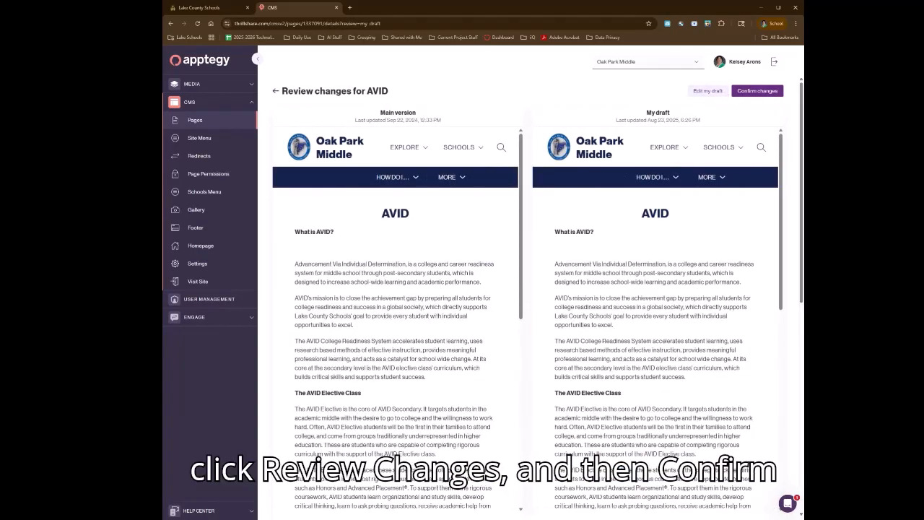
{"action": "left_click", "coordinate": [747, 93]}
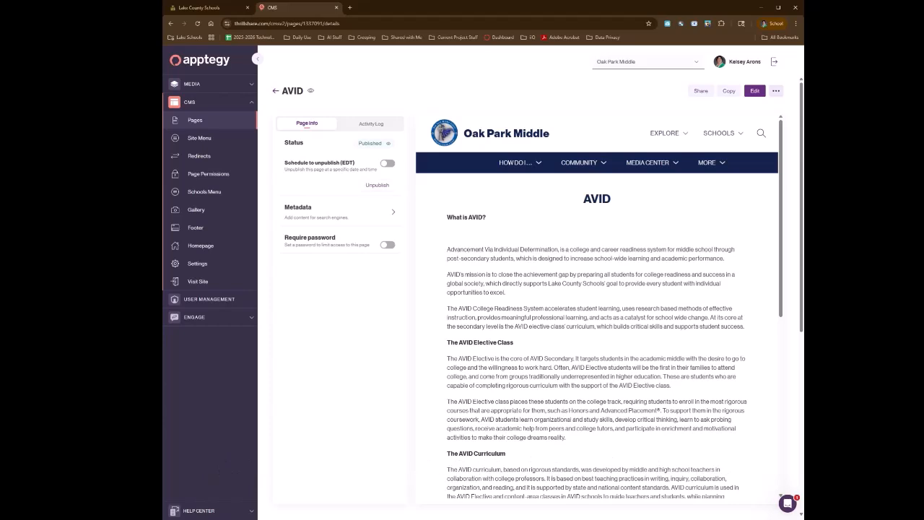
- Copy the AVID page's relative link
{"action": "left_click", "coordinate": [777, 91]}
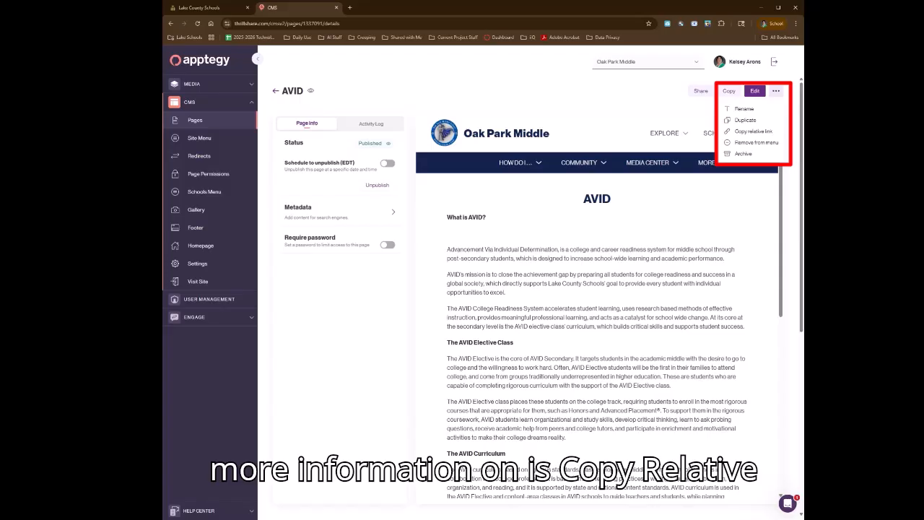
{"action": "left_click", "coordinate": [762, 131]}
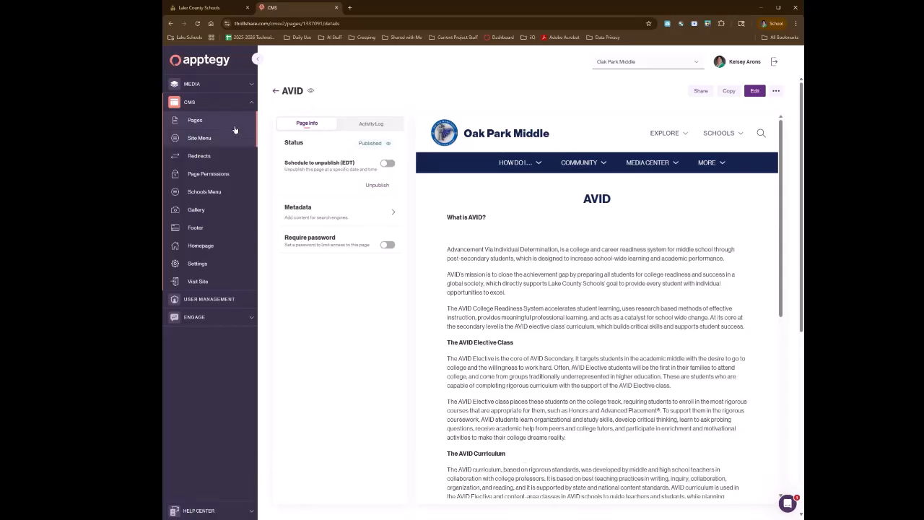
- Return to the list of all pages and look over the additional actions offered for the AVID page
{"action": "left_click", "coordinate": [277, 90]}
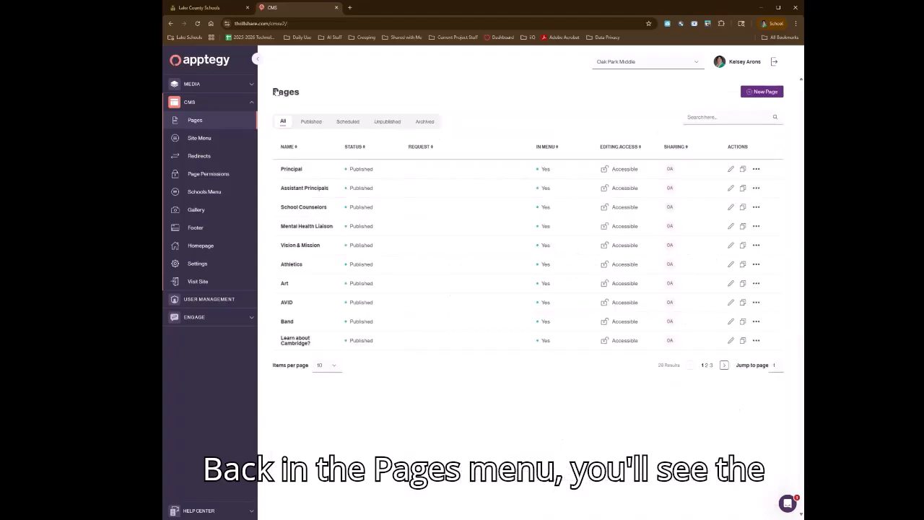
{"action": "left_click", "coordinate": [755, 303]}
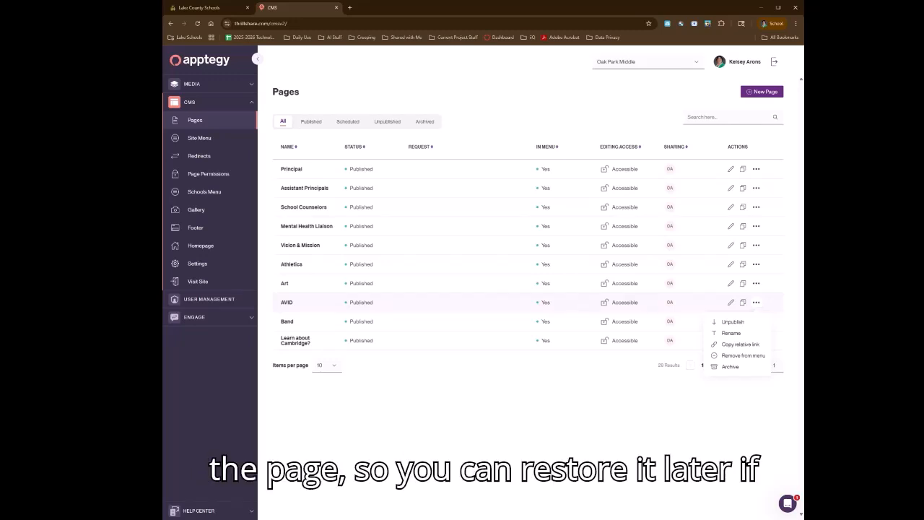
{"action": "left_click", "coordinate": [739, 426]}
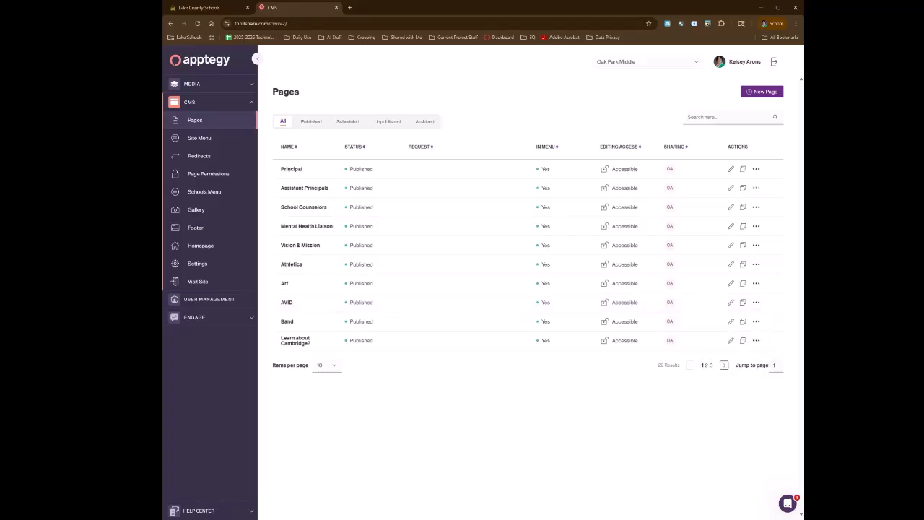